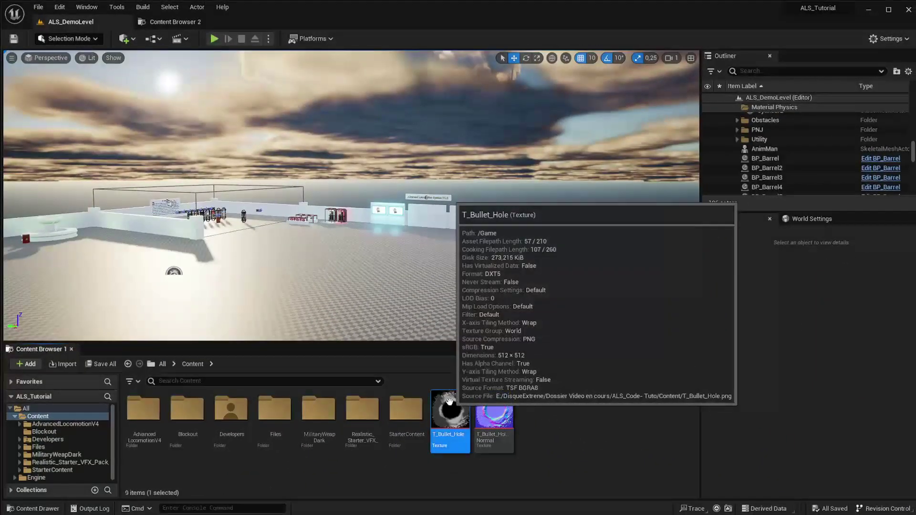
- Inspect the bullet hole texture and its normal map, then return to the demo level
double_click(461, 402)
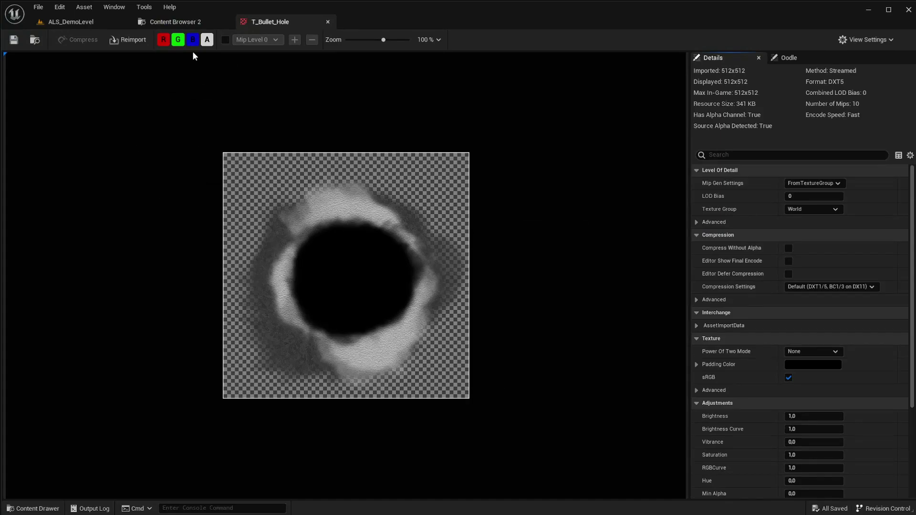
scroll(353, 279, up, 3)
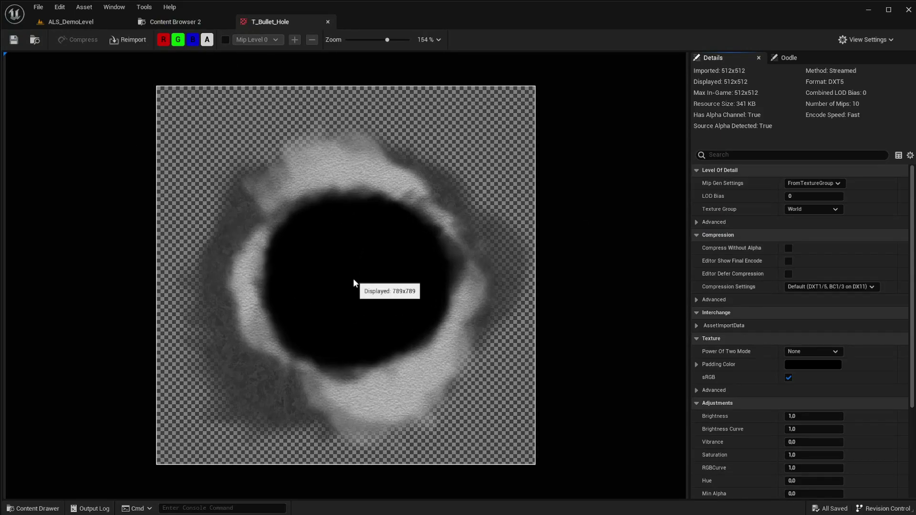
scroll(322, 196, down, 3)
middle_click(283, 23)
click(110, 24)
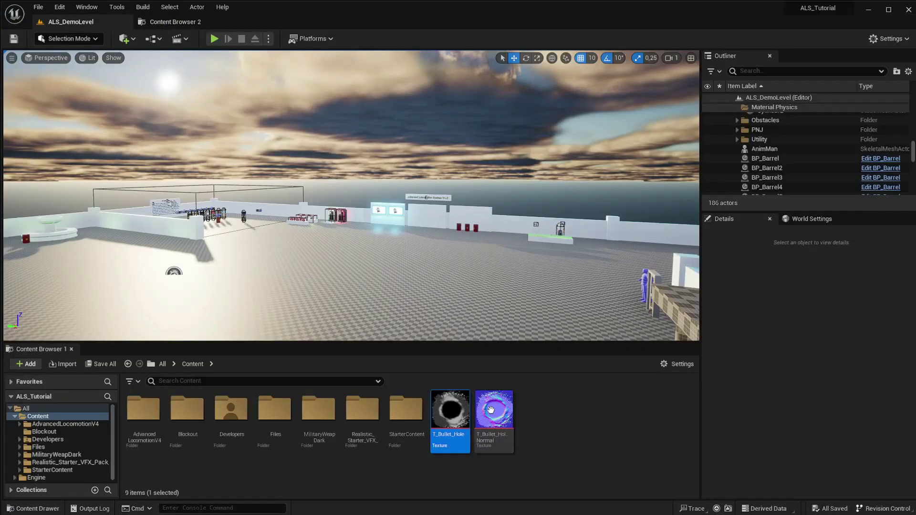
double_click(500, 414)
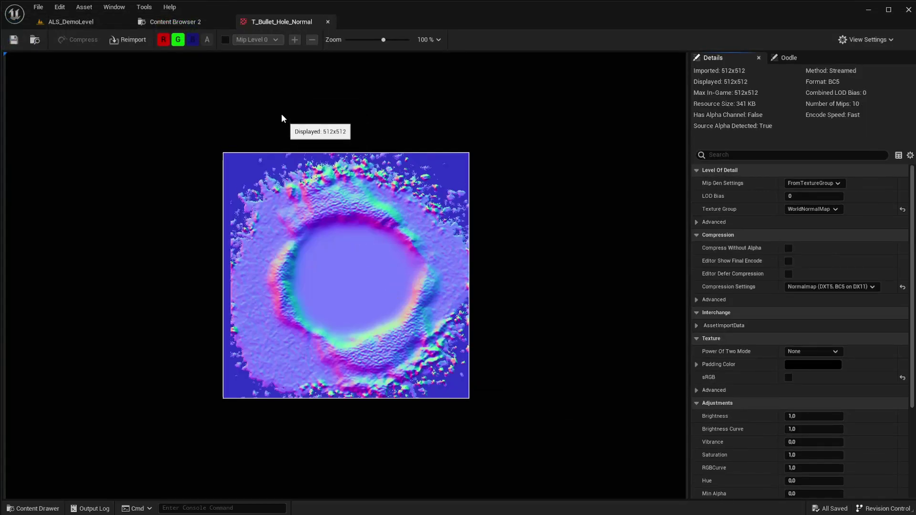
middle_click(283, 21)
click(89, 23)
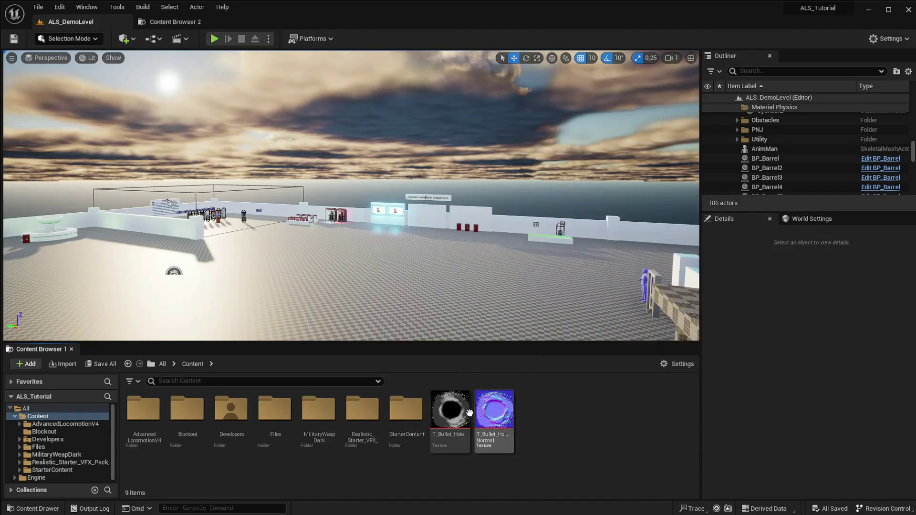
- Look around the level and browse AdvancedLocomotionV4 > Blueprints before returning to Content
right_drag(337, 95, 334, 153)
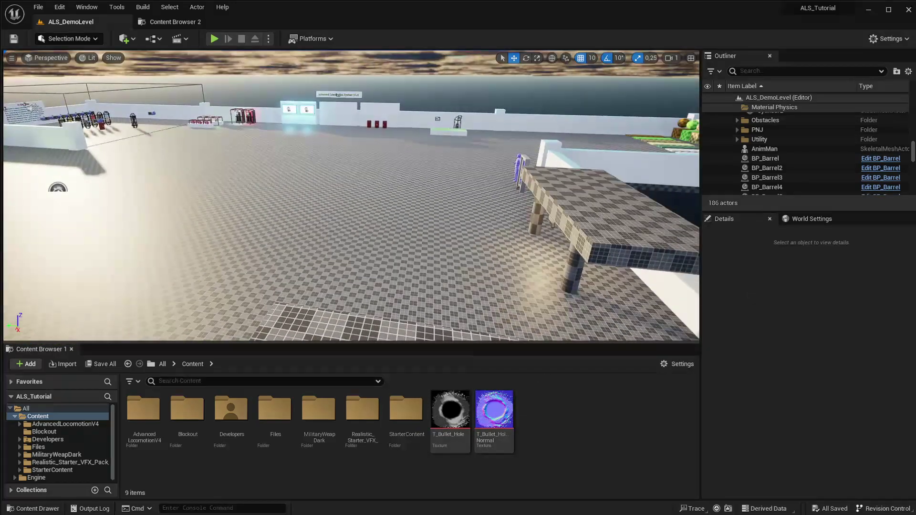
right_drag(337, 95, 407, 165)
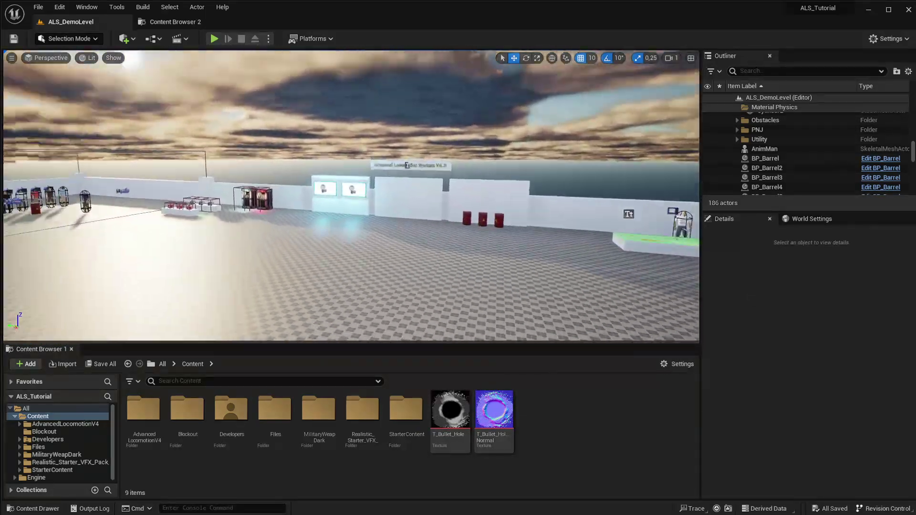
double_click(142, 411)
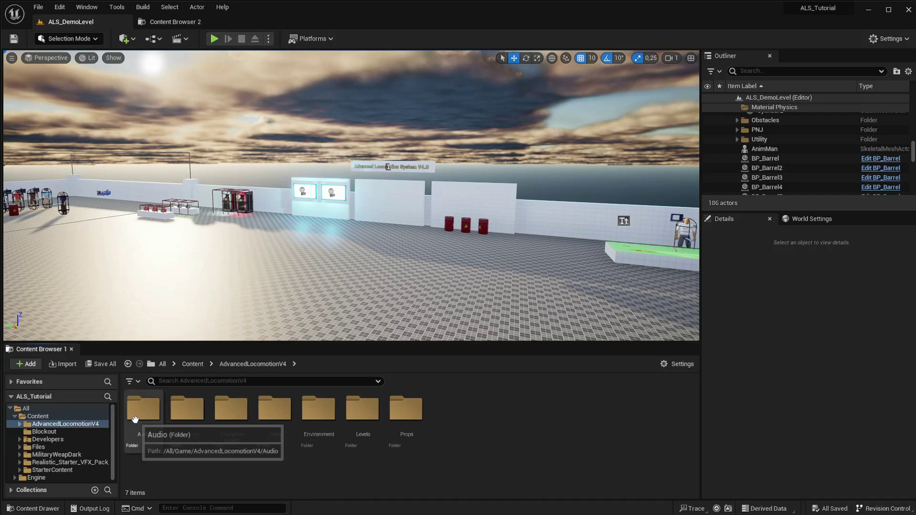
double_click(191, 414)
click(277, 416)
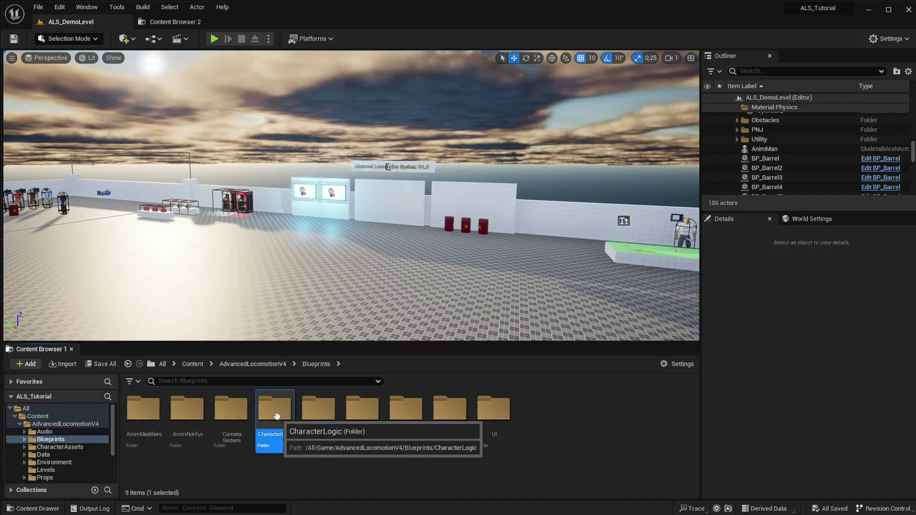
click(557, 434)
click(193, 364)
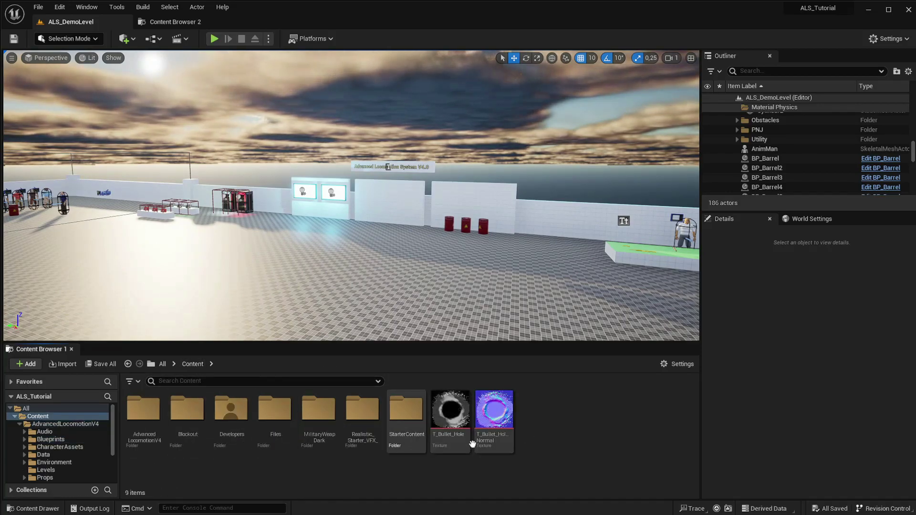
- Create a new material named MM_Decals in the Content folder
right_click(567, 411)
click(617, 190)
text(MM_Decals)
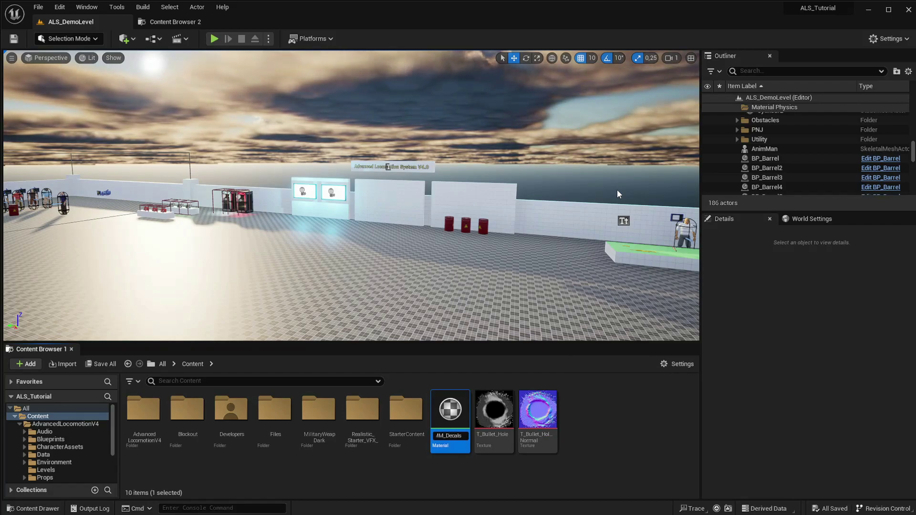
key(Return)
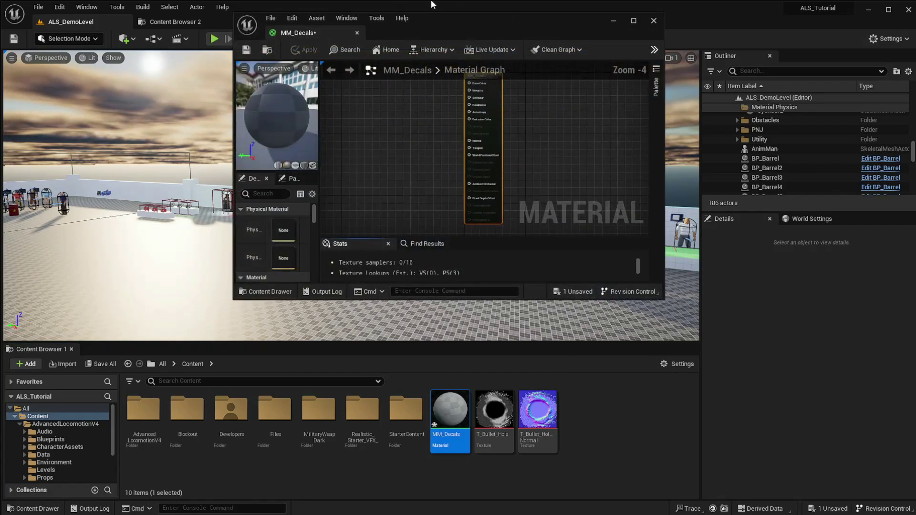
- Set MM_Decals' Material Domain to Deferred Decal and Blend Mode to Translucent
double_click(311, 30)
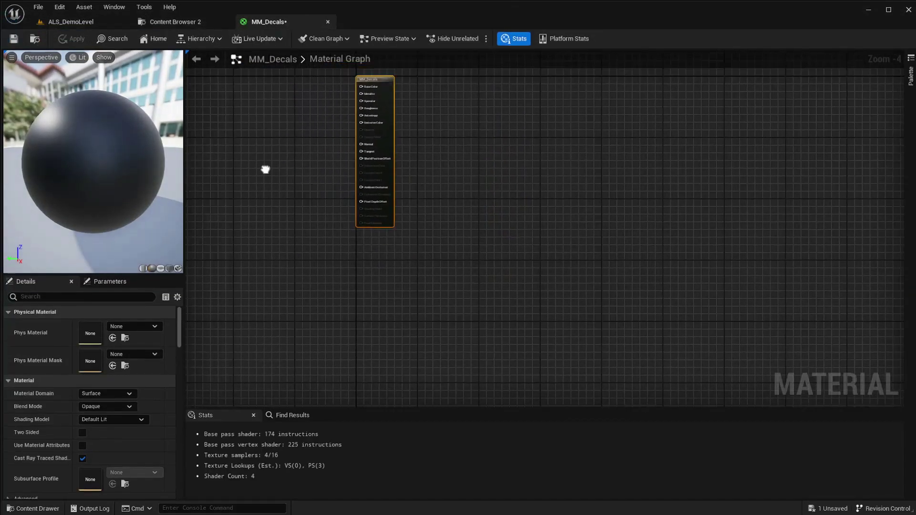
right_drag(266, 170, 390, 259)
scroll(347, 208, up, 2)
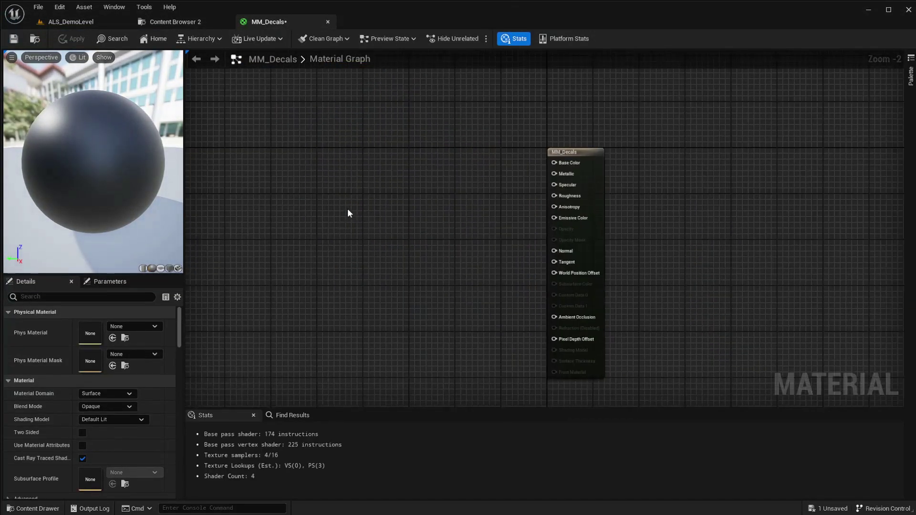
click(112, 393)
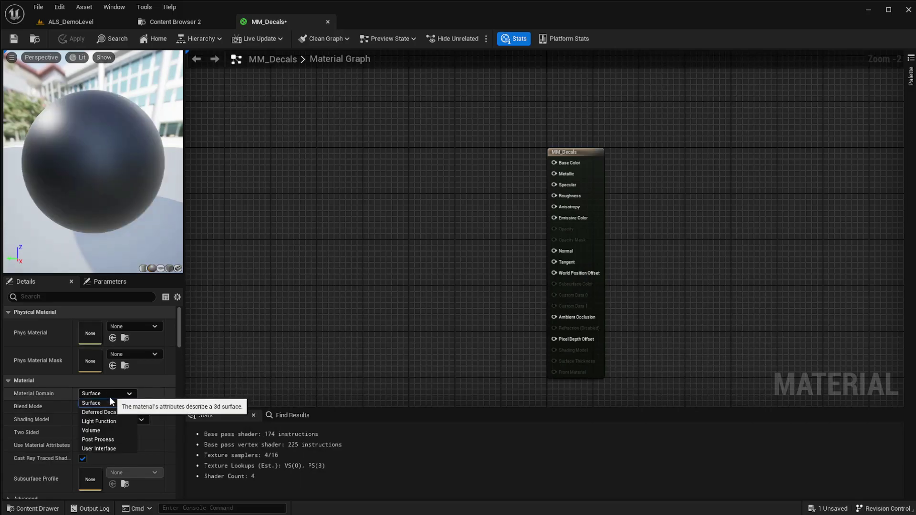
click(110, 413)
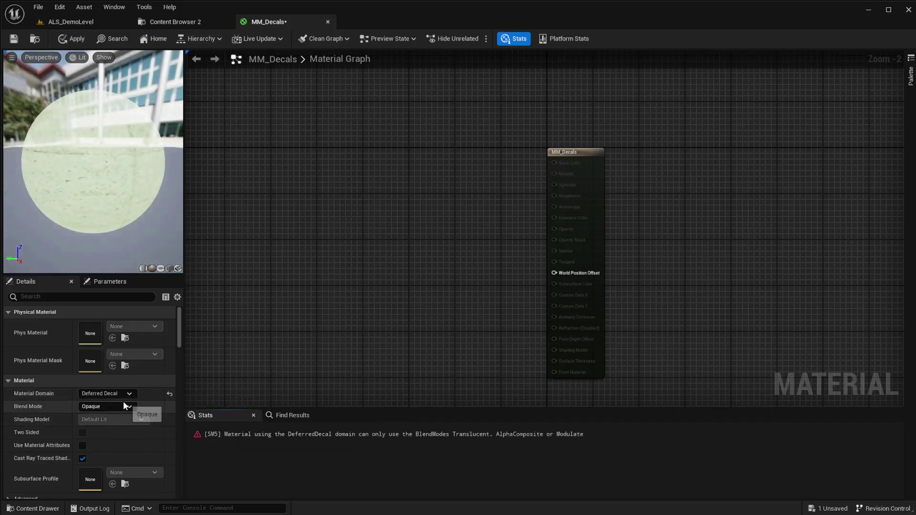
click(123, 406)
click(111, 430)
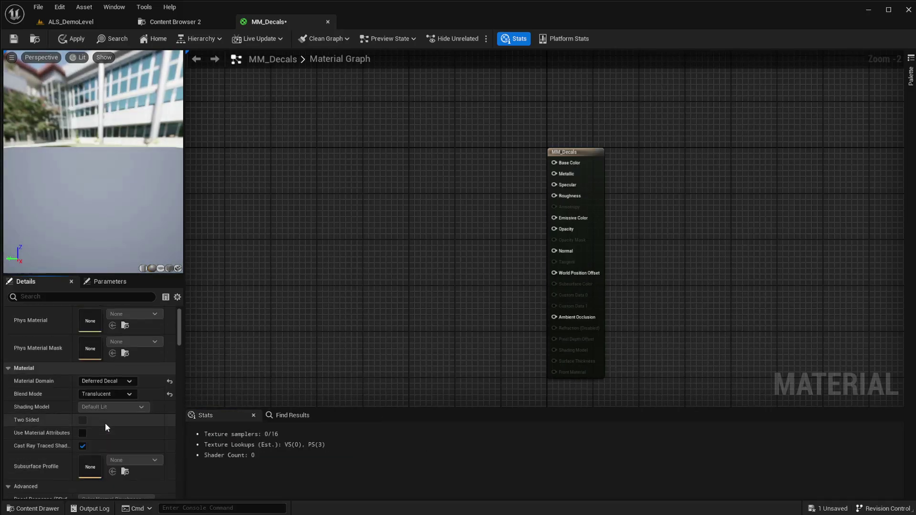
right_drag(355, 239, 488, 230)
click(185, 23)
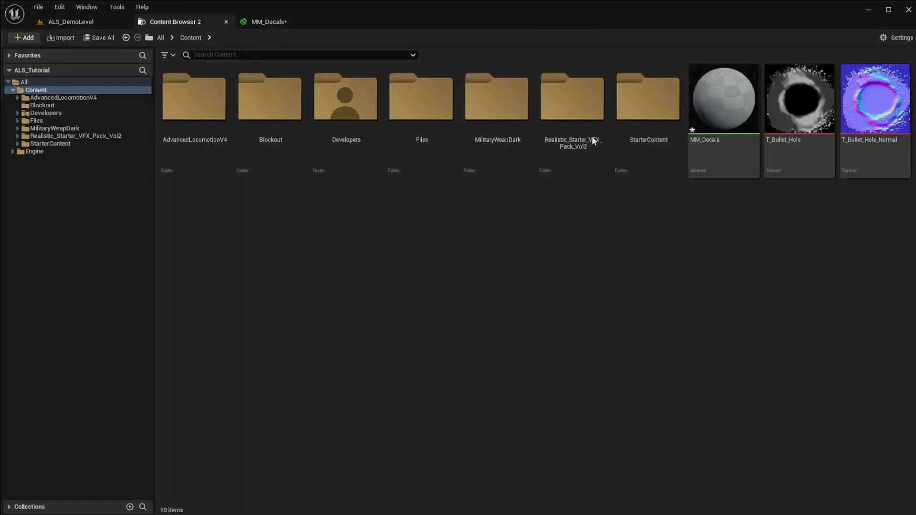
- Drag T_Bullet_Hole and T_Bullet_Hole_Normal together into the MM_Decals graph
click(809, 136)
ctrl+click(874, 124)
mouse_move(875, 124)
mouse_down()
mouse_move(227, 20)
mouse_move(329, 226)
mouse_up()
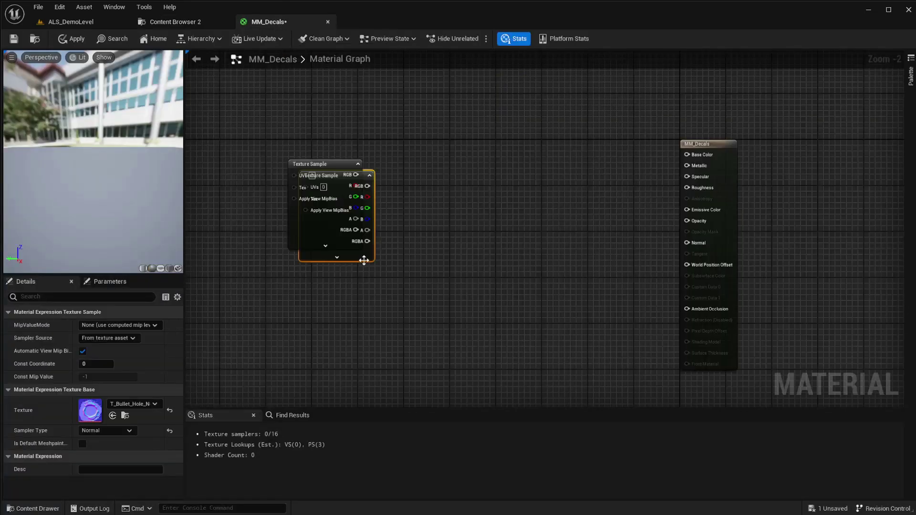
scroll(320, 248, up, 2)
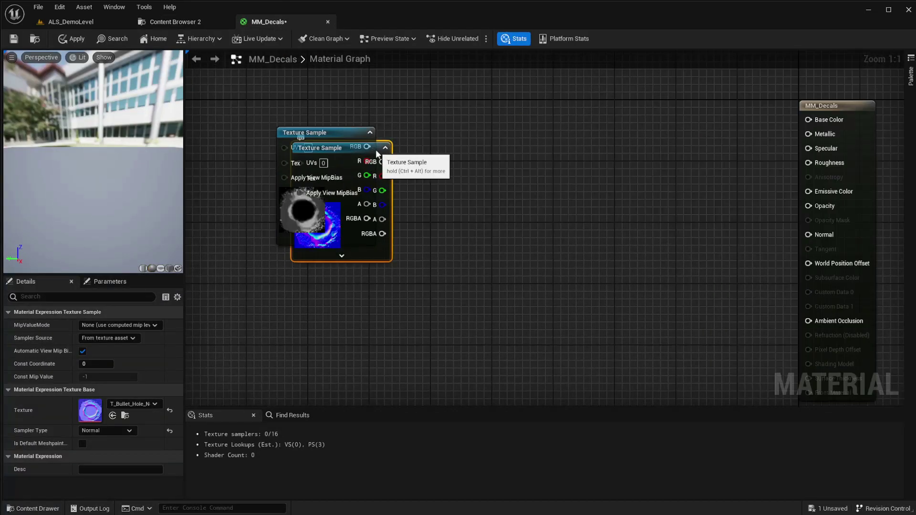
- Arrange the two texture sample nodes, placing the normal map below the bullet hole
drag(376, 150, 351, 264)
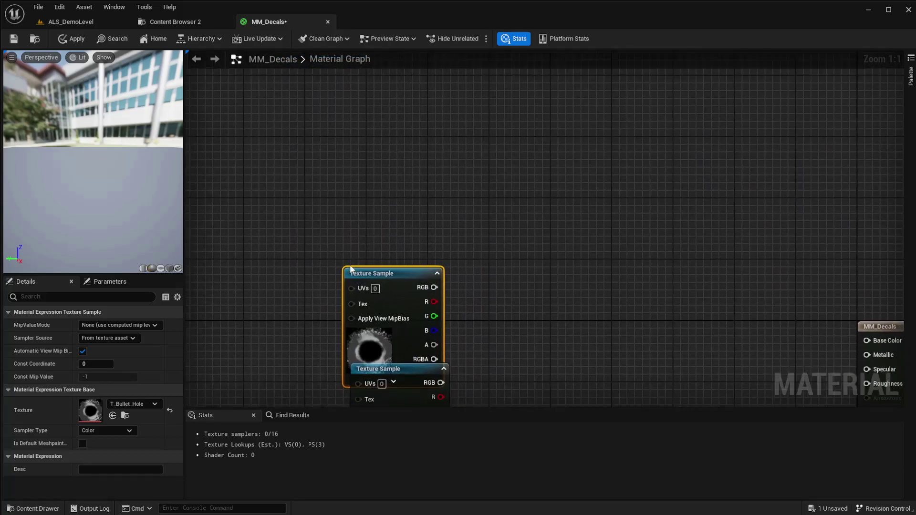
click(473, 290)
right_drag(474, 290, 523, 156)
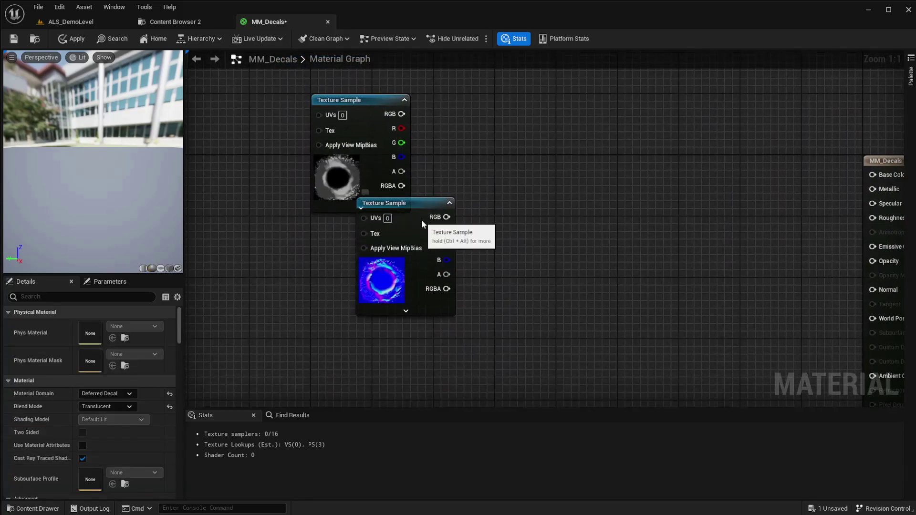
drag(422, 222, 377, 270)
click(537, 239)
mouse_move(493, 216)
right_down()
mouse_move(497, 274)
mouse_move(471, 294)
right_up()
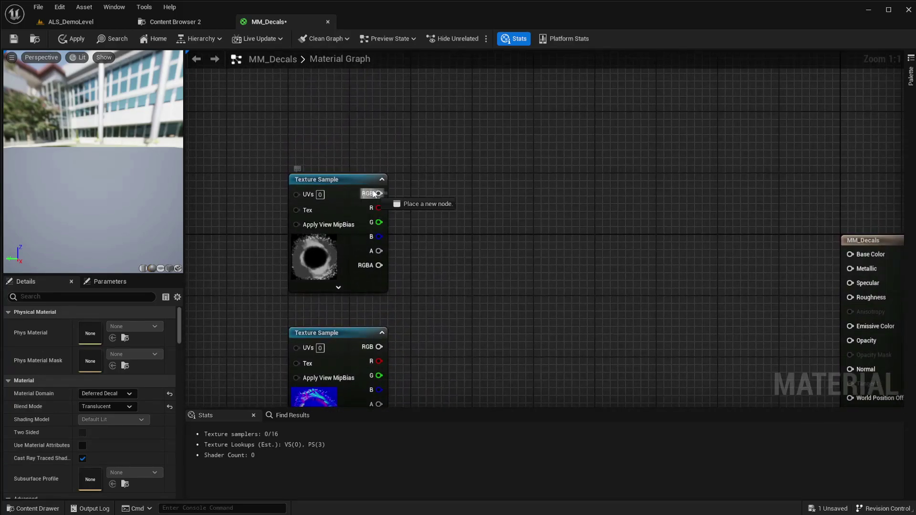
- Wire the bullet-hole RGB into Base Color and preview the material on a flat plane
drag(375, 193, 850, 254)
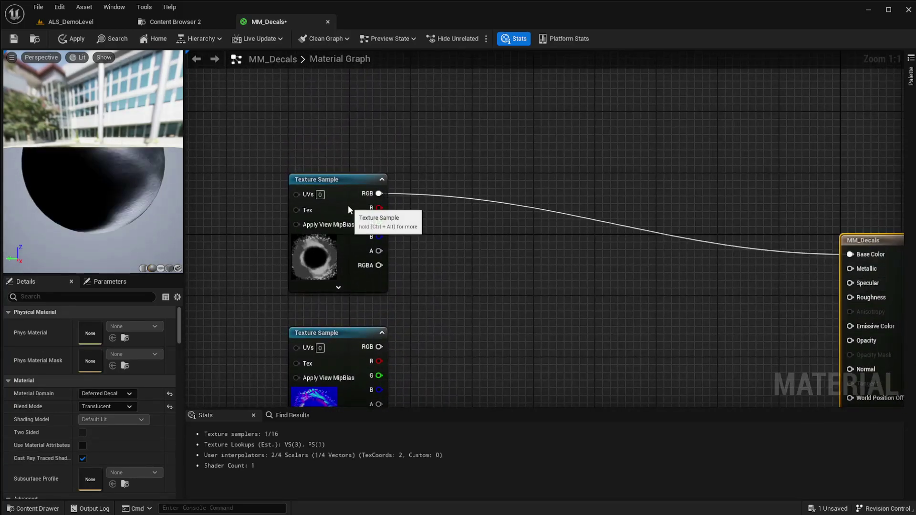
mouse_move(97, 205)
mouse_down()
mouse_move(143, 201)
mouse_move(85, 200)
mouse_move(119, 181)
mouse_up()
click(162, 268)
- Invert the bullet-hole colour with a OneMinus node and feed it into a Multiply
right_drag(470, 267, 423, 204)
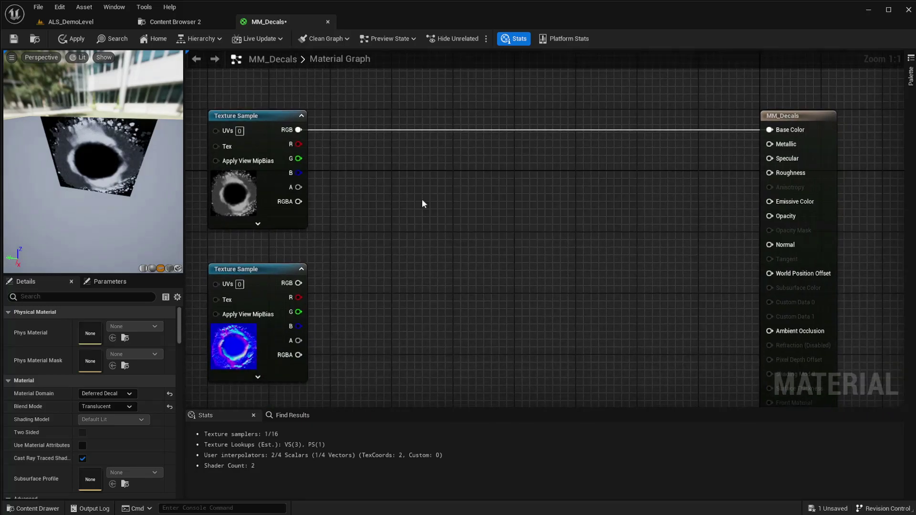
right_click(401, 204)
text(o)
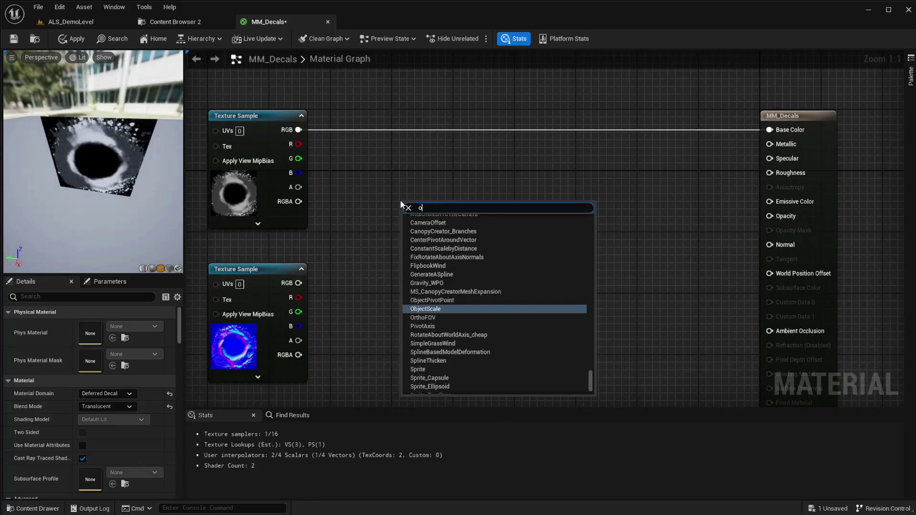
text(ne minus)
key(Return)
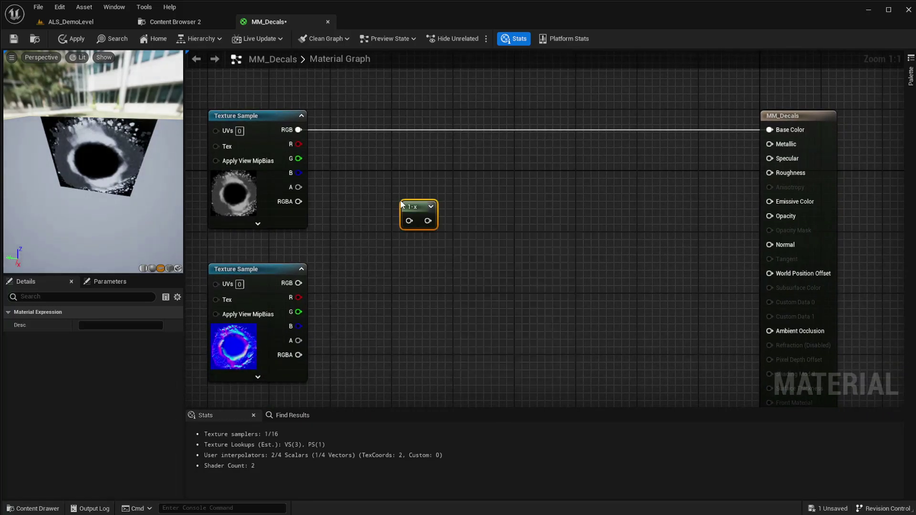
mouse_move(292, 136)
mouse_down()
mouse_move(409, 220)
mouse_move(401, 154)
mouse_up()
click(439, 183)
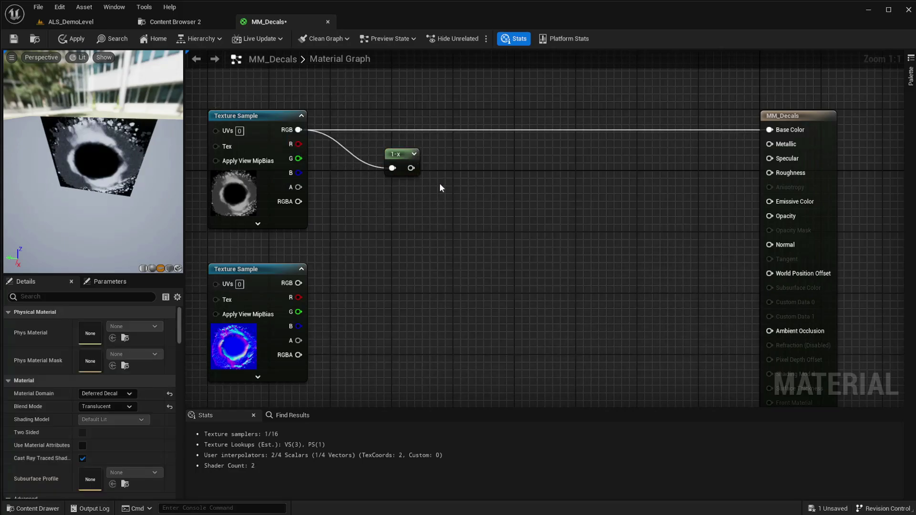
mouse_move(410, 168)
mouse_down()
mouse_move(449, 205)
mouse_move(477, 153)
mouse_up()
- Drive Roughness from the Multiply and align the 1-x and Multiply nodes along the wire
click(586, 226)
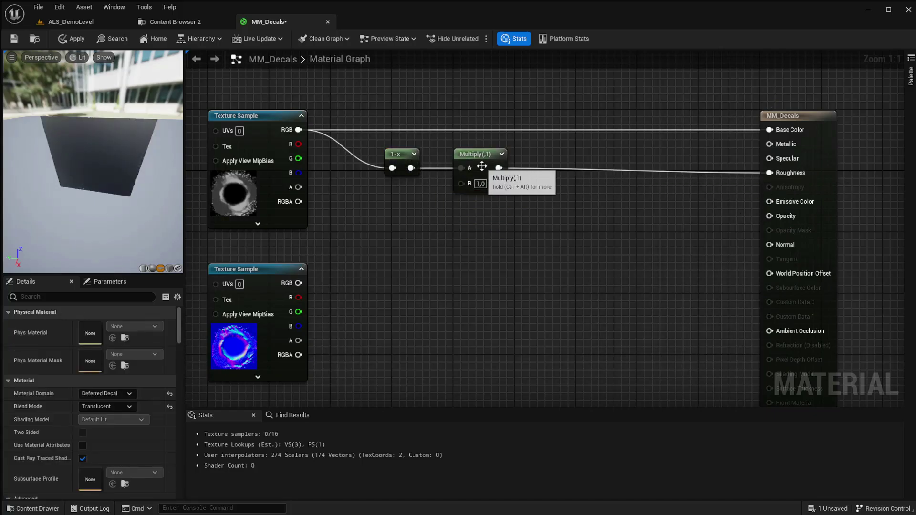
drag(783, 179, 499, 168)
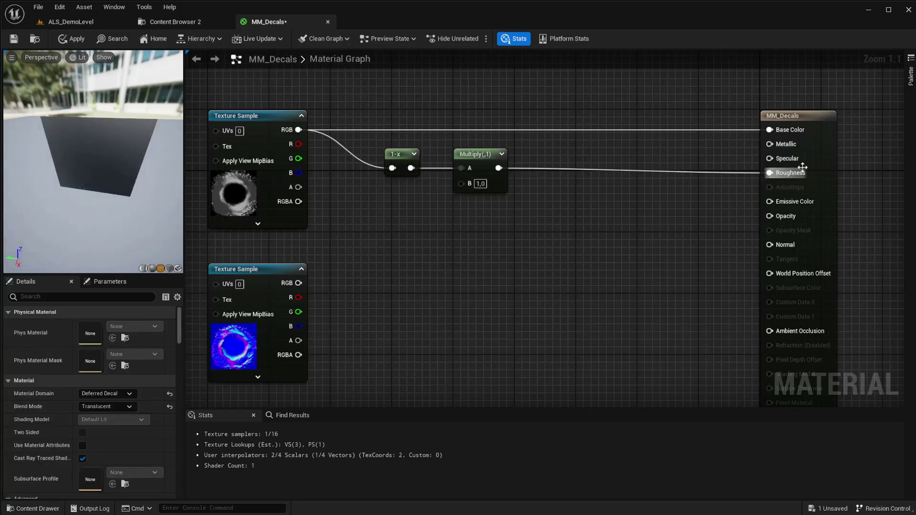
click(484, 161)
click(402, 154)
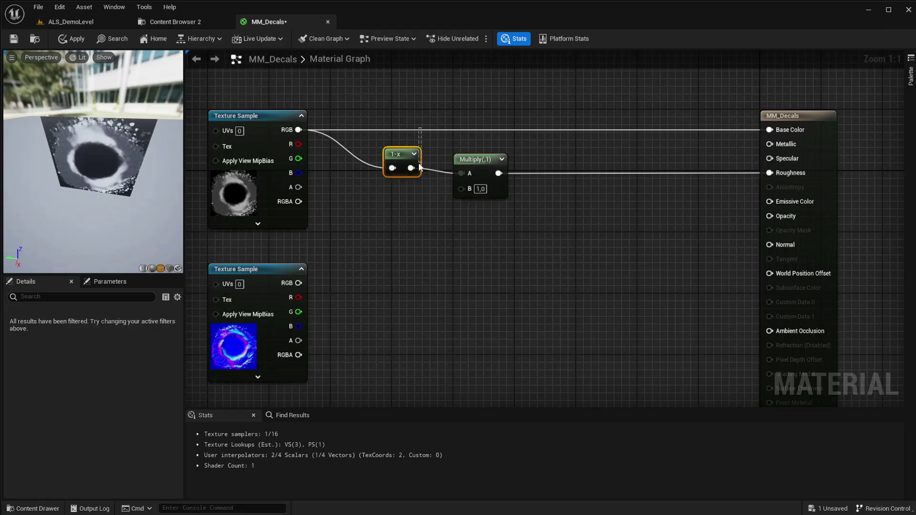
ctrl+click(477, 165)
key(q)
click(548, 231)
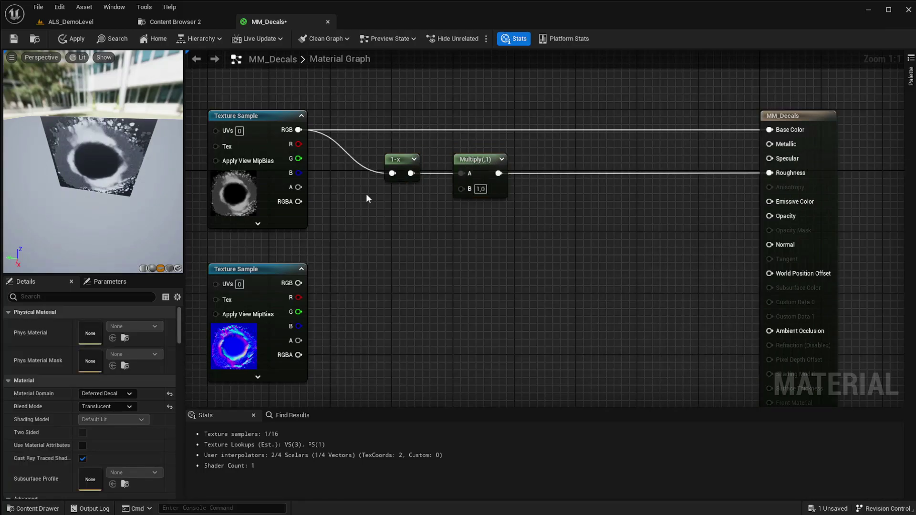
drag(131, 162, 138, 165)
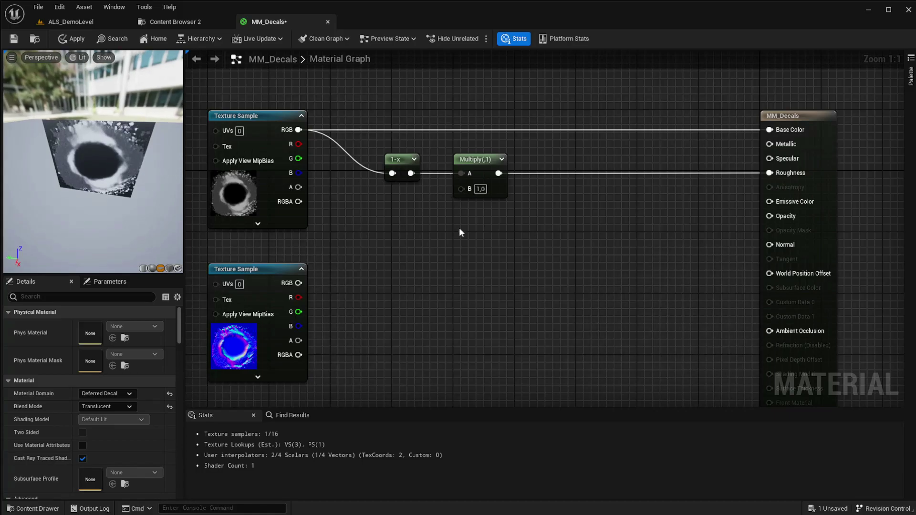
- Place a Constant node from the Palette and wire it into the Multiply's B input
click(910, 77)
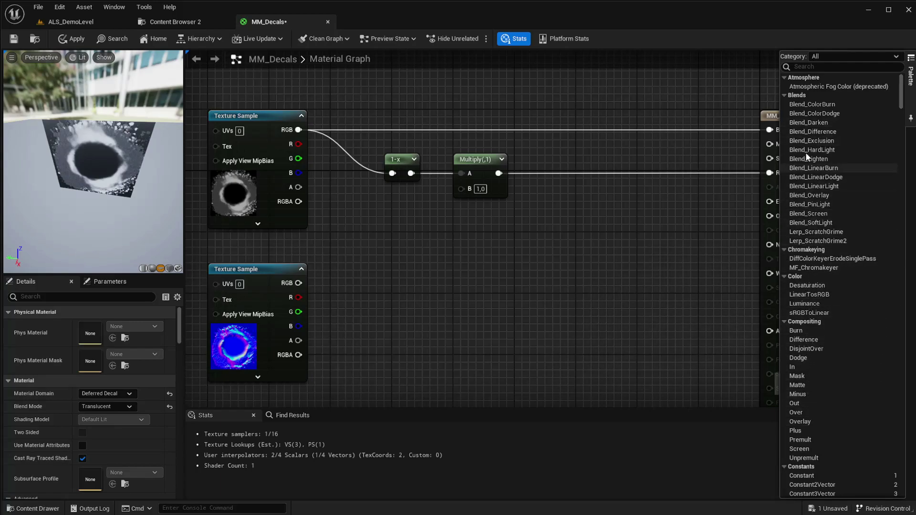
click(814, 67)
text(con)
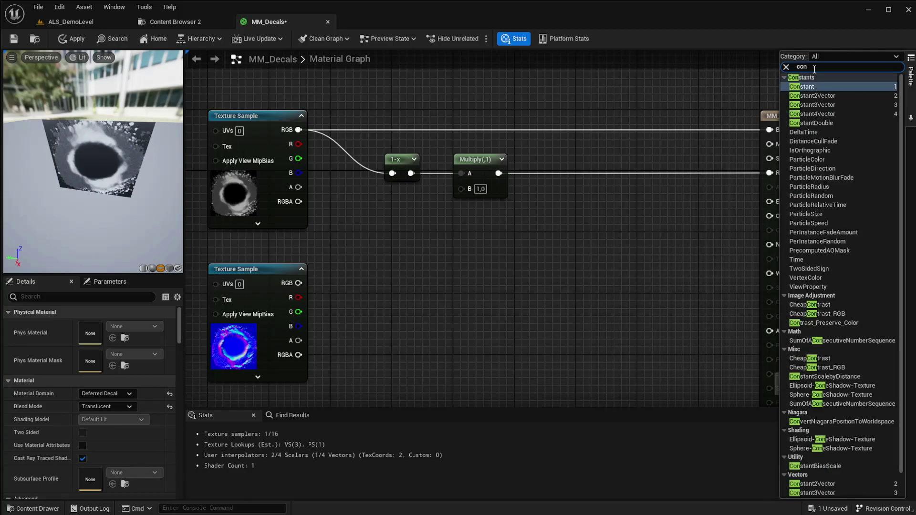
drag(807, 87, 351, 202)
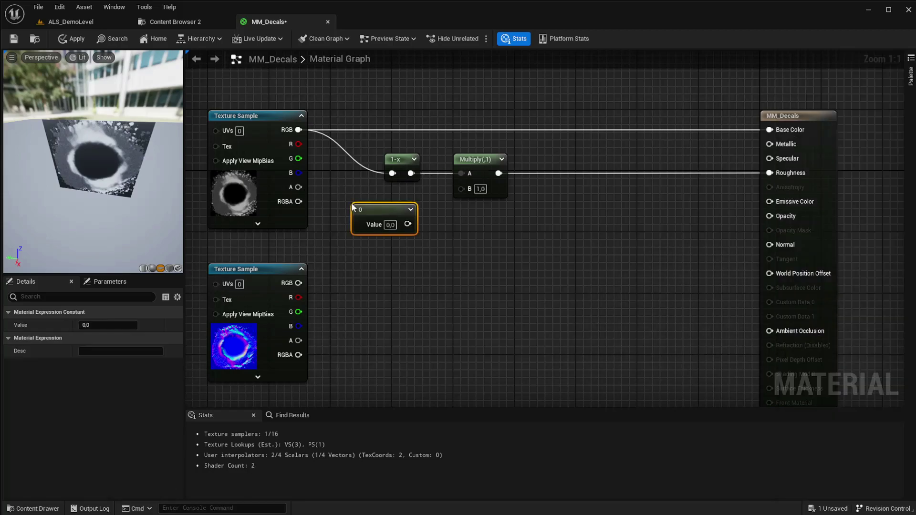
drag(408, 224, 460, 188)
drag(381, 210, 383, 200)
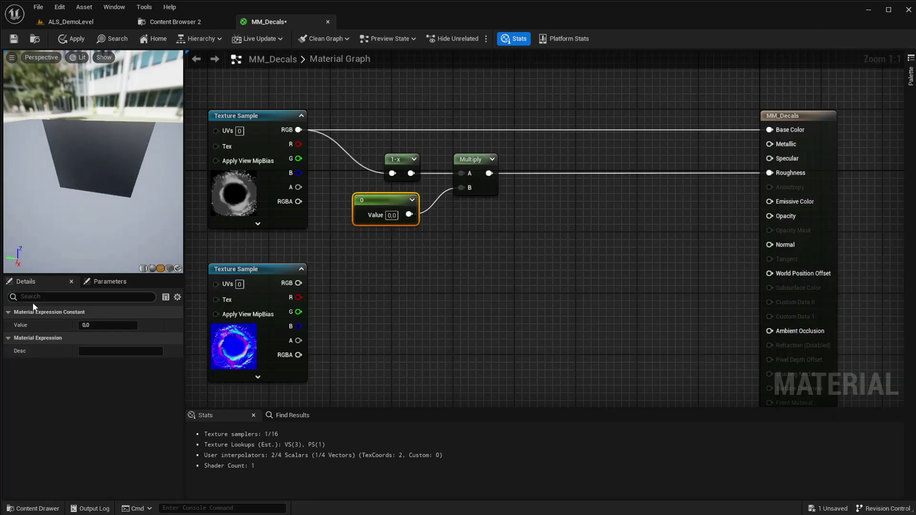
- Set the constant's value to 0.75 in Details
click(53, 312)
click(98, 316)
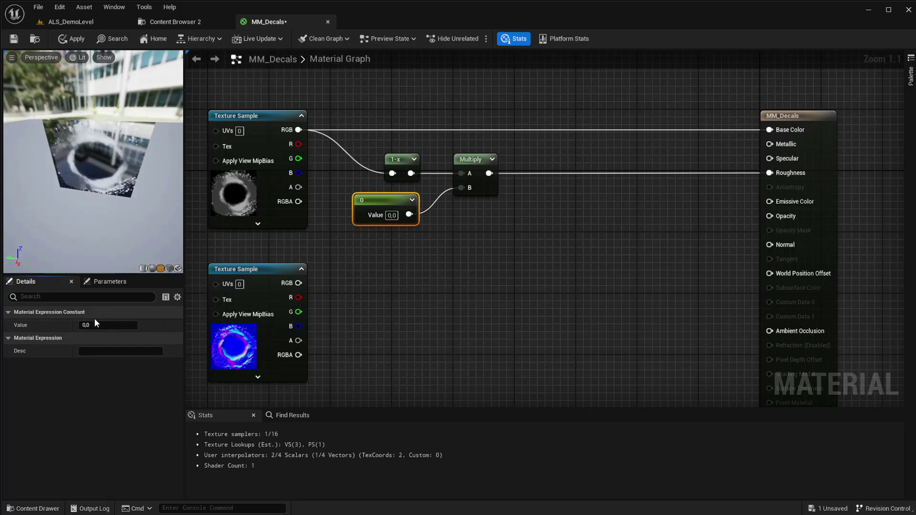
click(95, 325)
text(0.8)
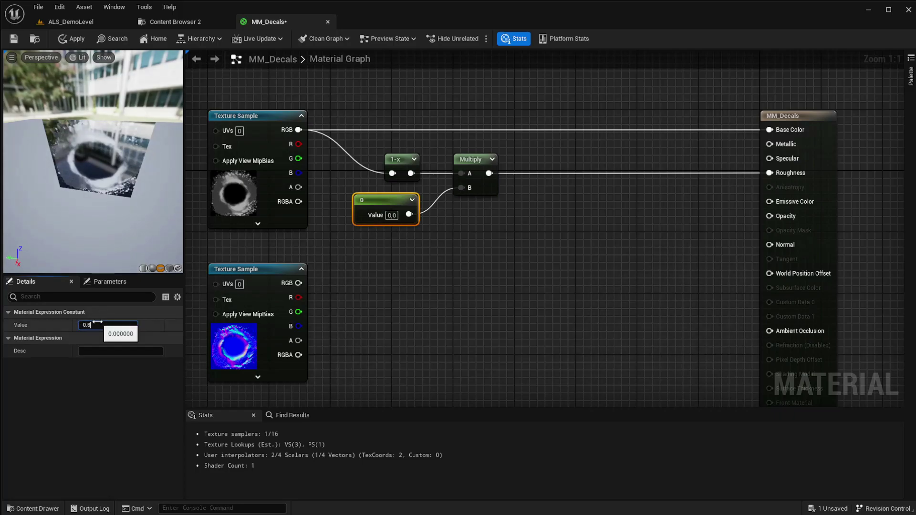
key(Return)
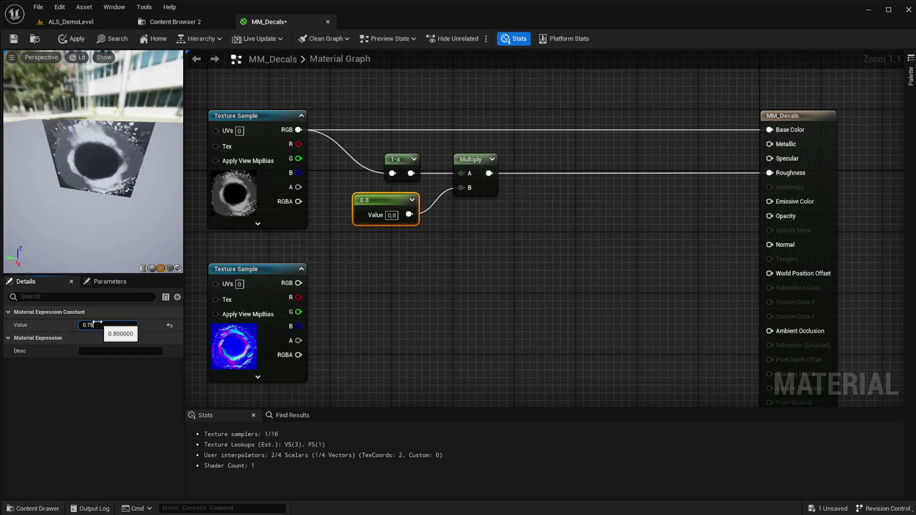
key(Return)
- Move the normal-map sample further down and shift the three roughness nodes right
right_drag(385, 321, 480, 243)
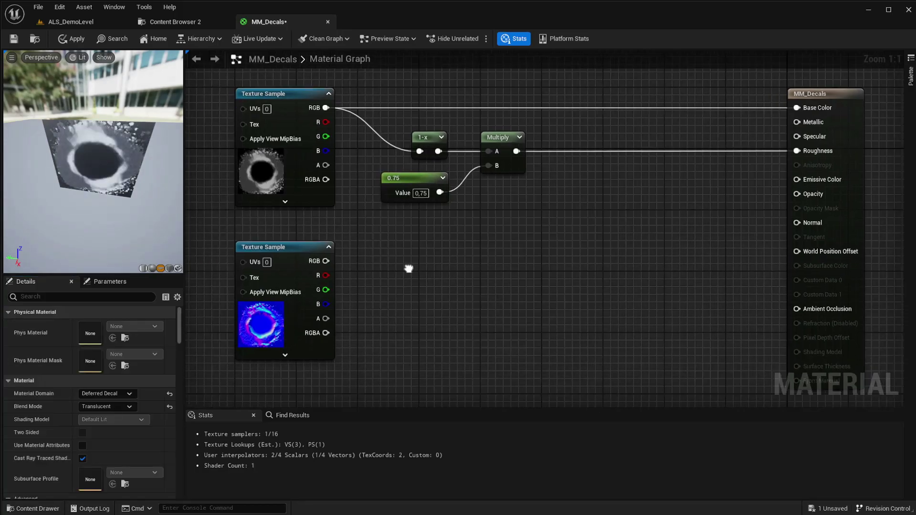
drag(363, 190, 363, 223)
click(376, 194)
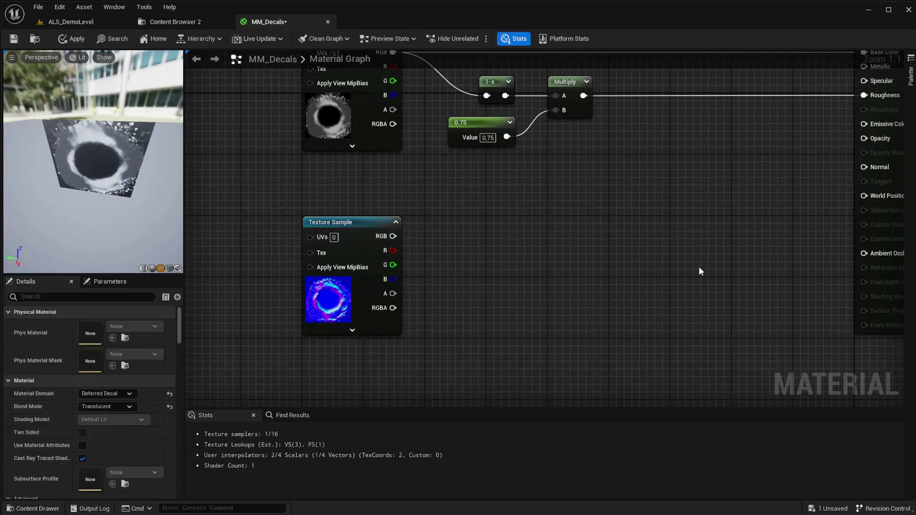
right_drag(699, 267, 545, 321)
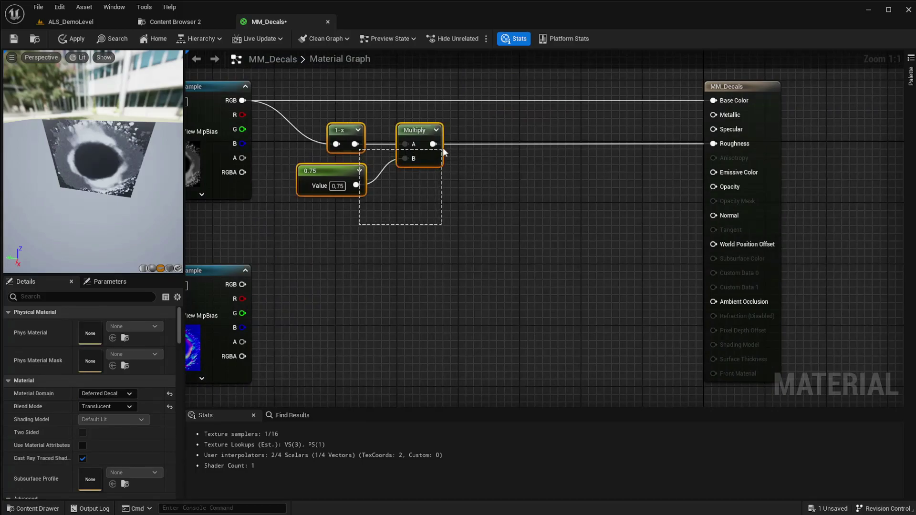
mouse_move(380, 203)
mouse_down()
mouse_move(442, 147)
mouse_move(464, 147)
mouse_up()
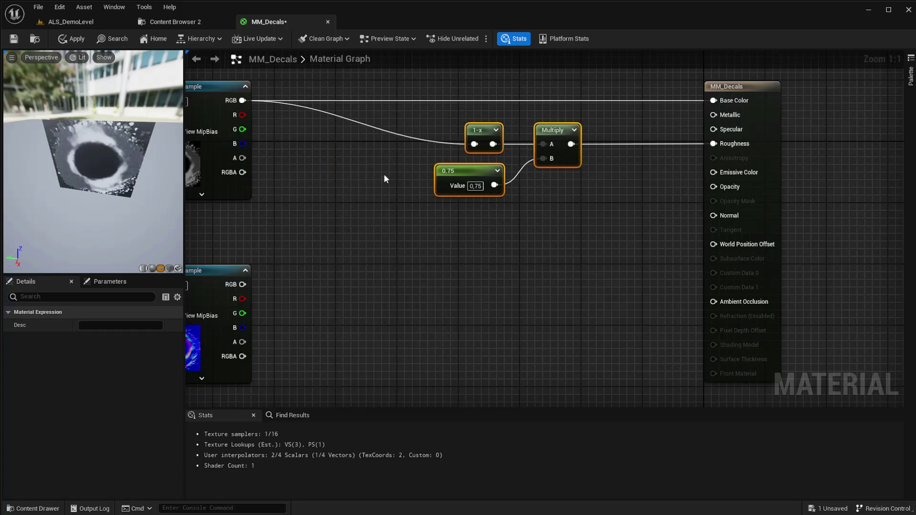
click(383, 174)
right_drag(202, 161, 282, 147)
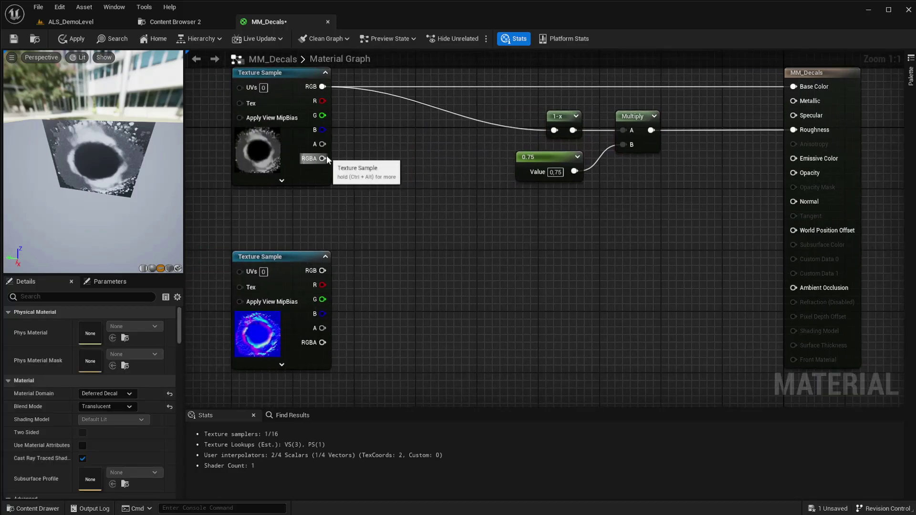
- Copy and paste the roughness Multiply node to create a second Multiply
click(622, 117)
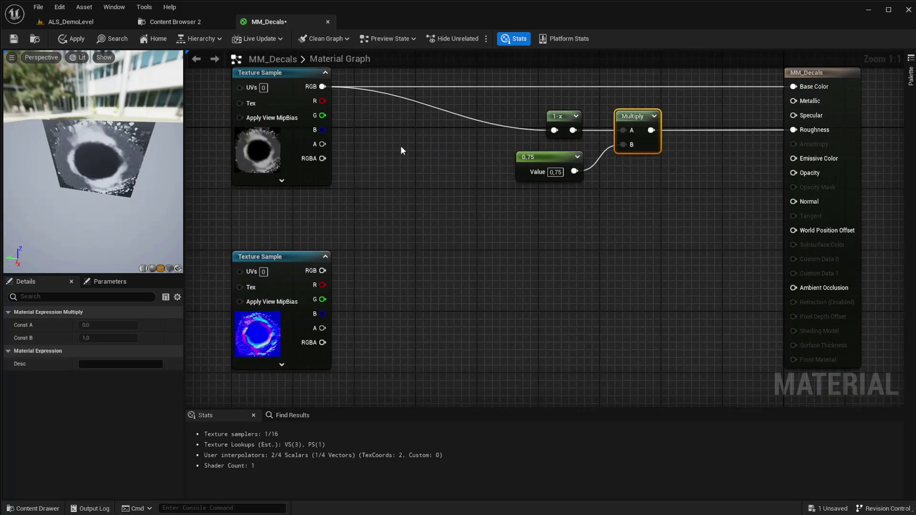
key(ctrl+c)
key(ctrl+v)
- Wire the texture's alpha into the new Multiply node
drag(322, 144, 394, 156)
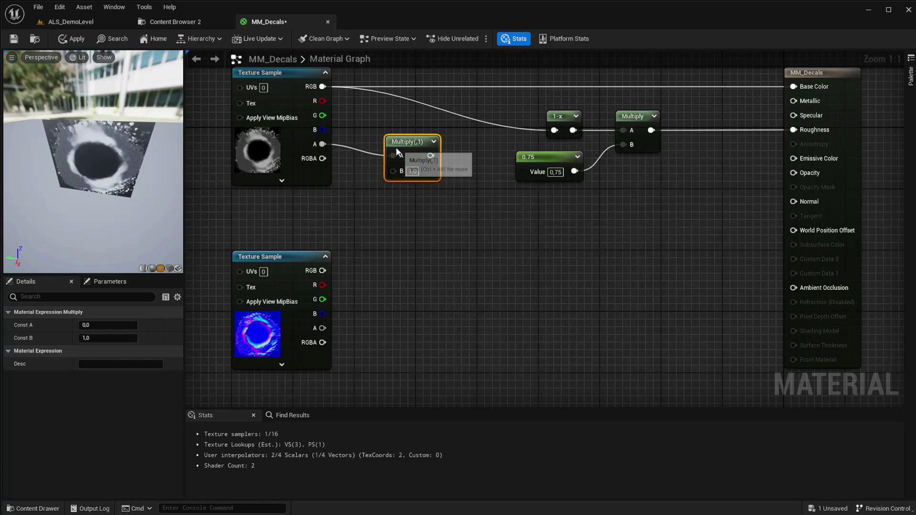
click(284, 131)
click(369, 191)
right_drag(437, 242, 520, 230)
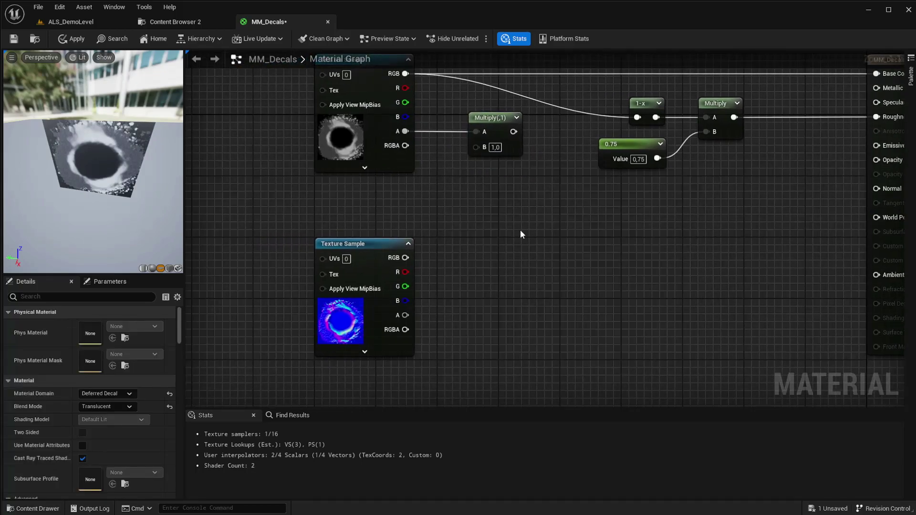
- Add a Decal Lifetime Opacity node and connect it to the new Multiply's B
right_click(436, 206)
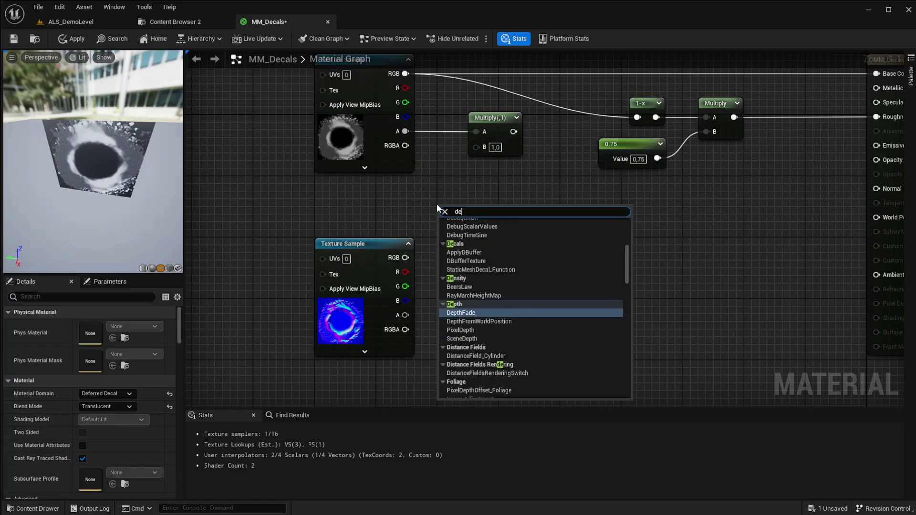
text(decal lif)
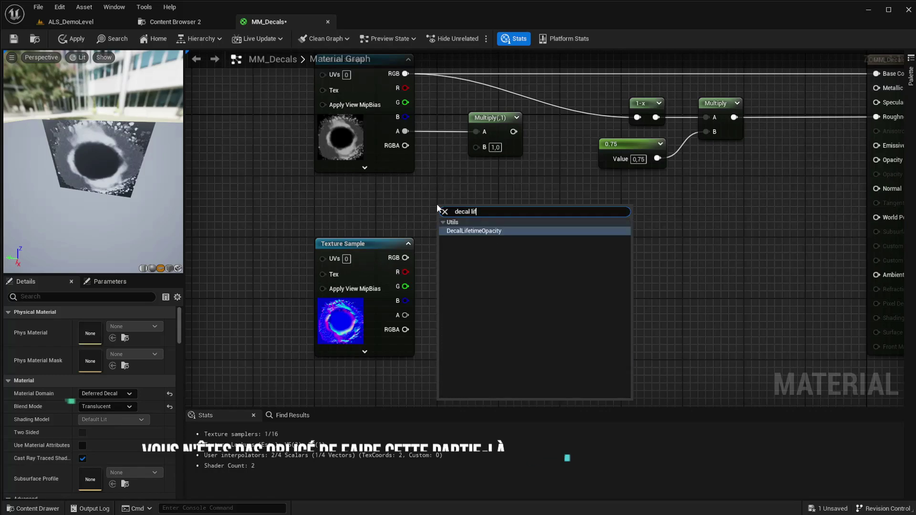
key(Return)
drag(475, 222, 354, 205)
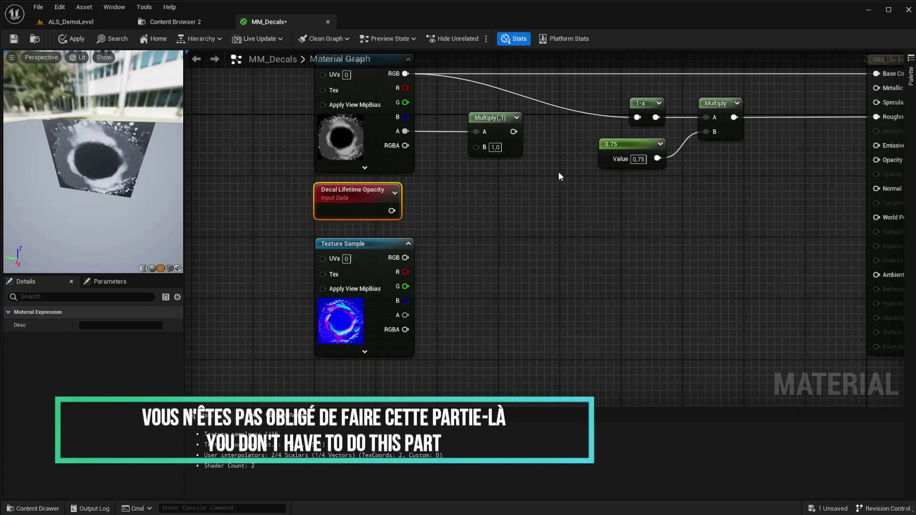
drag(476, 147, 389, 213)
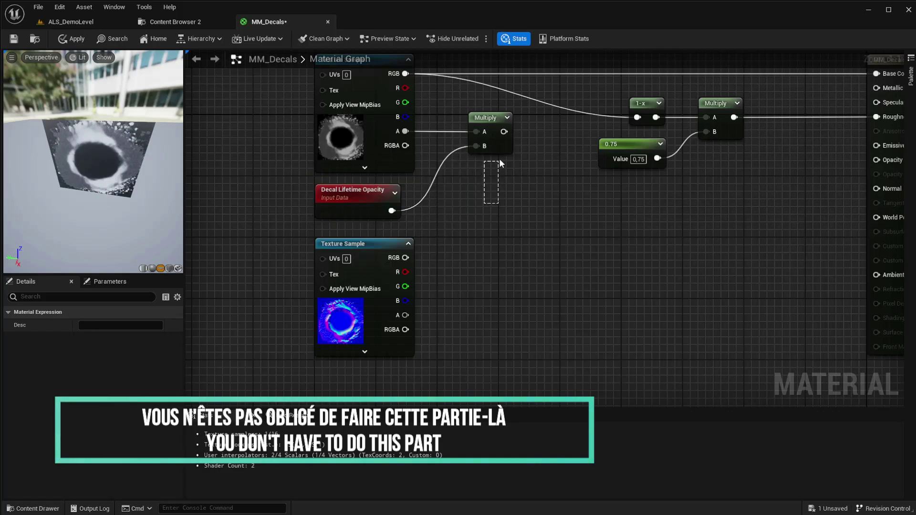
- Move the alpha Multiply beside its inputs and connect its output to Opacity
click(498, 144)
drag(486, 117, 486, 181)
click(560, 231)
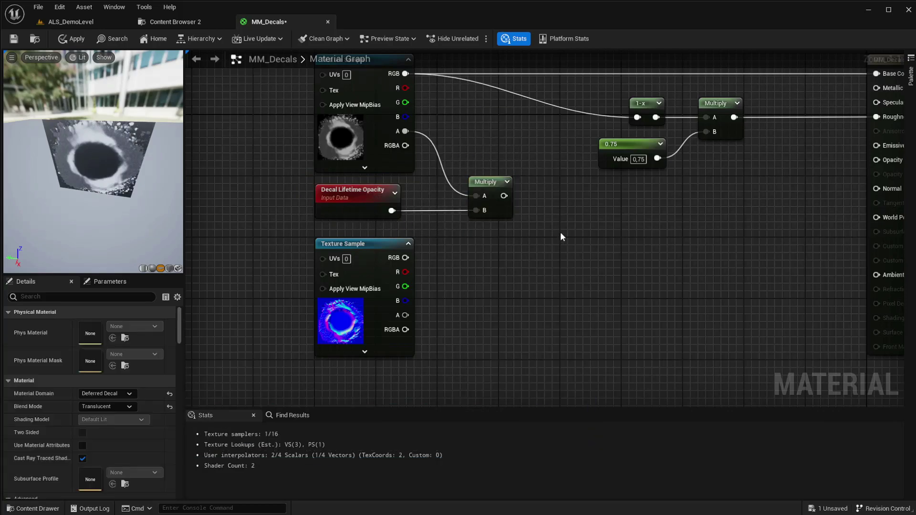
right_drag(560, 232, 546, 225)
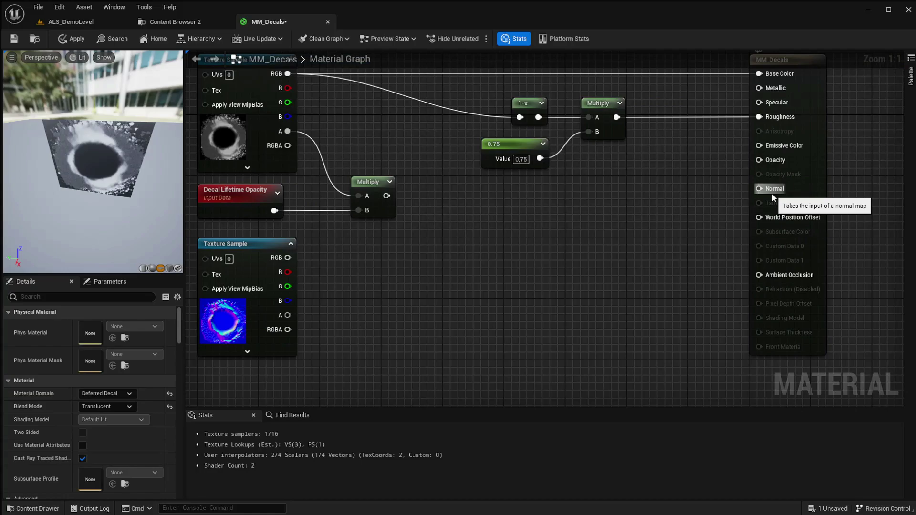
drag(758, 160, 391, 198)
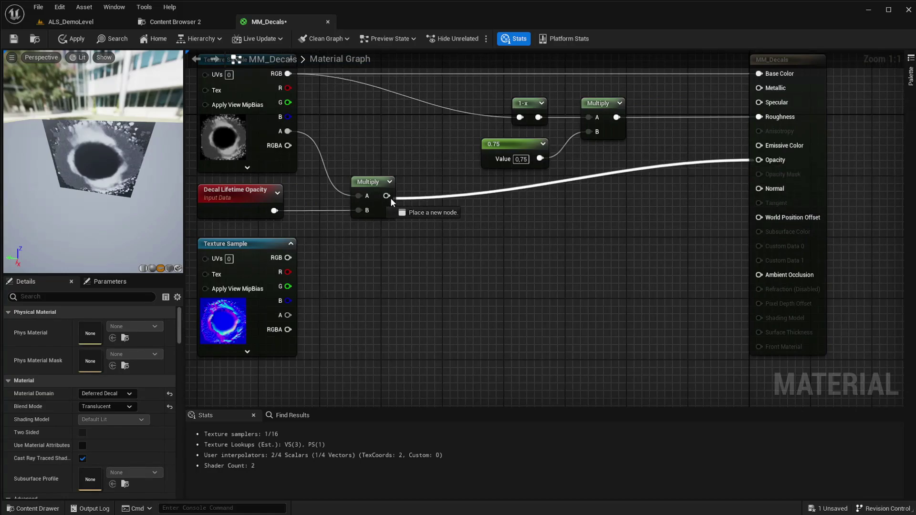
click(377, 203)
- Align the alpha Multiply with Opacity and line up the 0.75 constant with 1-x
shift+click(815, 160)
key(q)
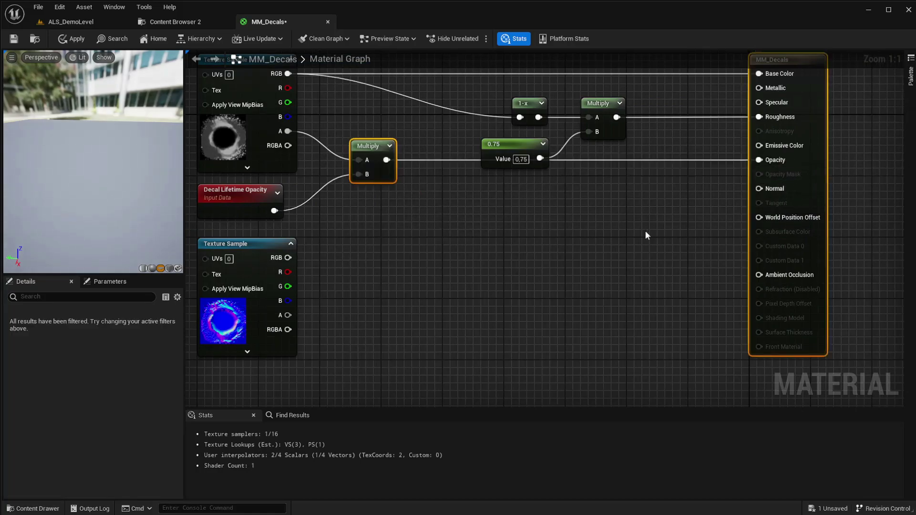
click(647, 235)
right_drag(438, 214, 413, 292)
mouse_move(472, 229)
mouse_down()
mouse_move(435, 220)
mouse_move(421, 203)
mouse_up()
click(575, 212)
click(516, 234)
mouse_move(461, 244)
right_down()
mouse_move(480, 238)
mouse_move(603, 259)
right_up()
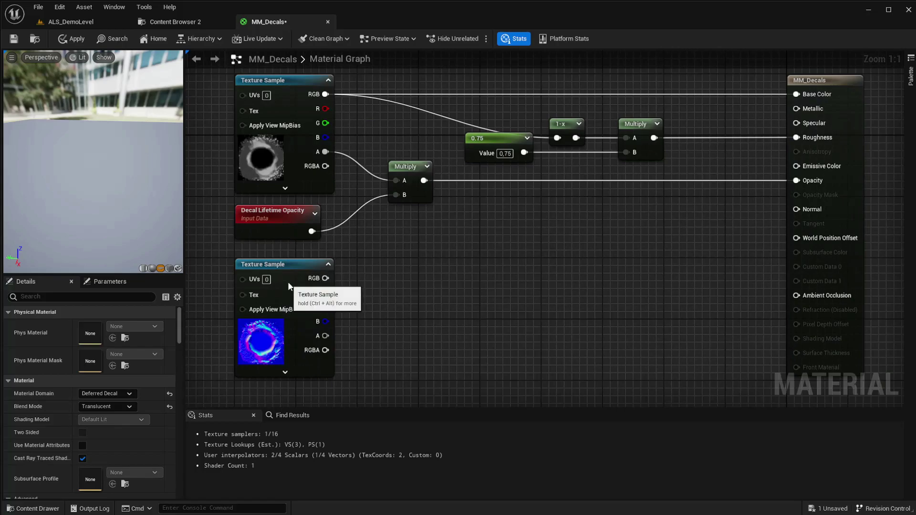
- Wire the normal-map RGB into Normal, then apply and save MM_Decals
drag(289, 284, 556, 221)
drag(804, 214, 583, 219)
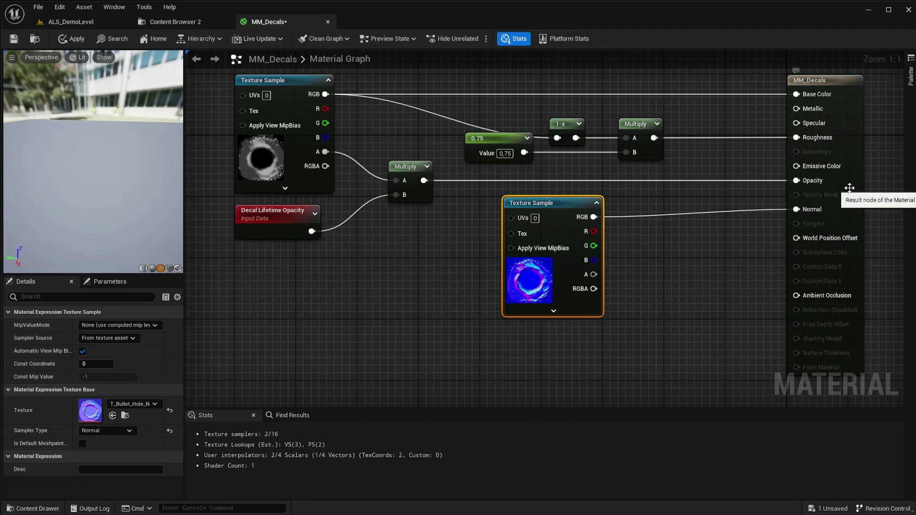
click(656, 275)
scroll(656, 276, down, 2)
right_click(656, 276)
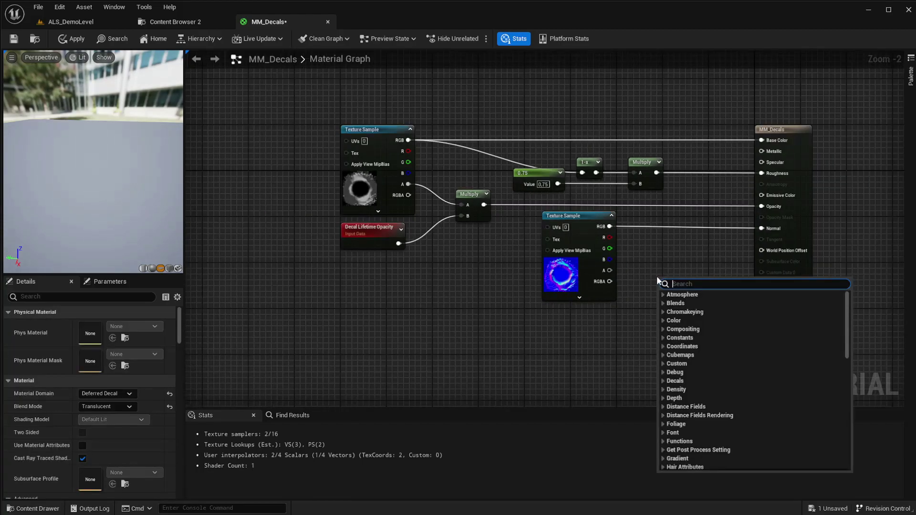
click(513, 262)
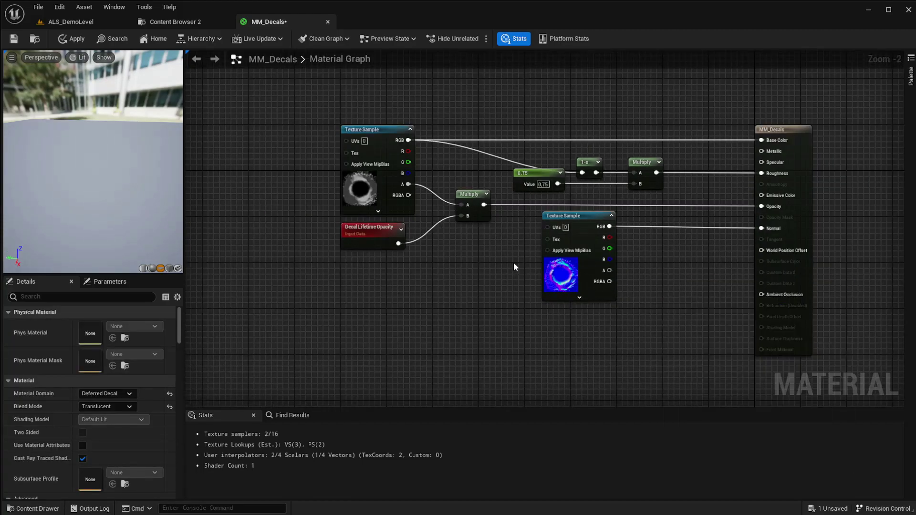
click(563, 274)
click(816, 226)
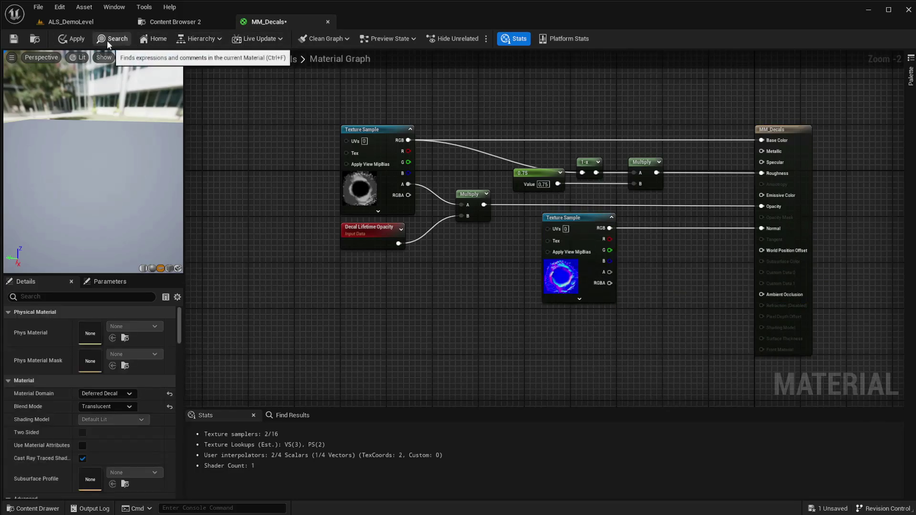
click(63, 39)
click(12, 39)
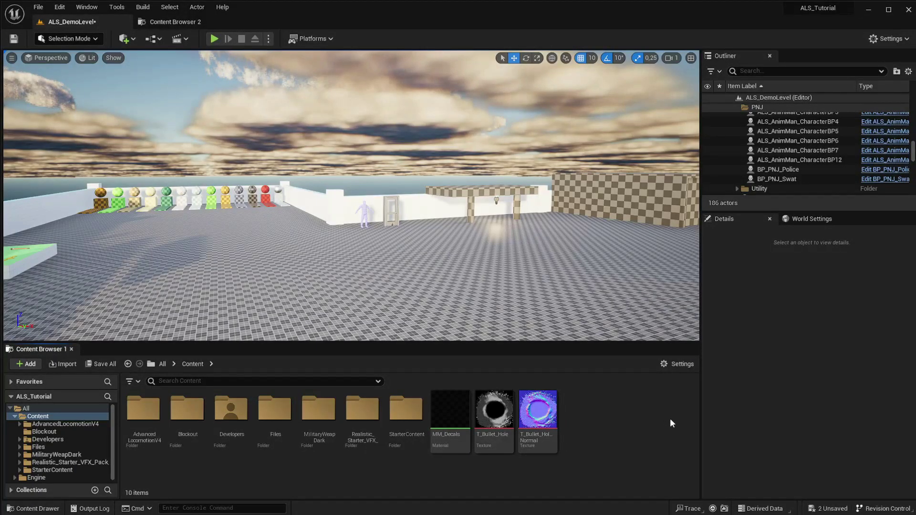
- Open the ALS_Player blueprint from AdvancedLocomotionV4 > Blueprints > CharacterLogic
double_click(150, 415)
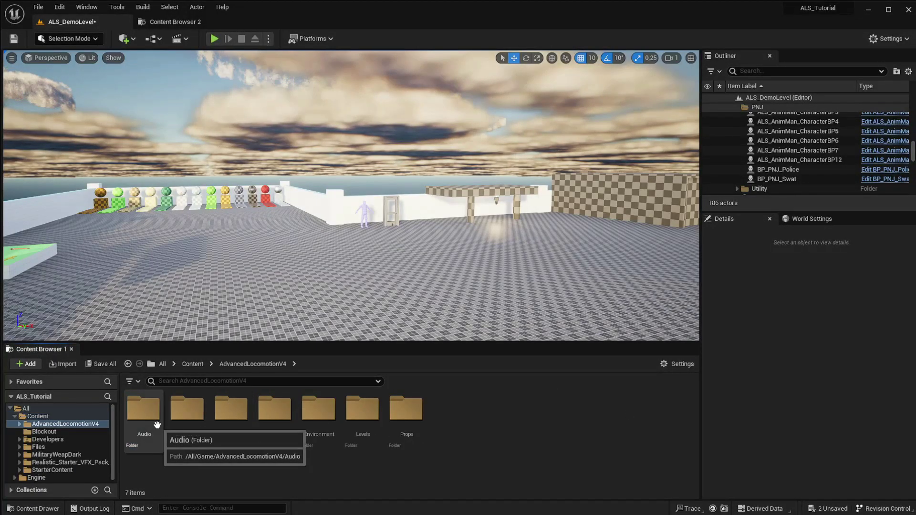
double_click(189, 415)
double_click(319, 410)
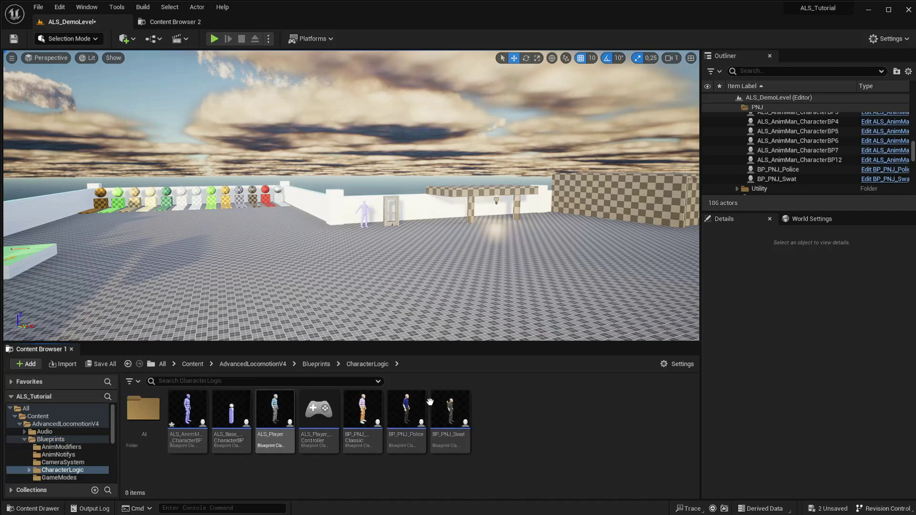
double_click(281, 443)
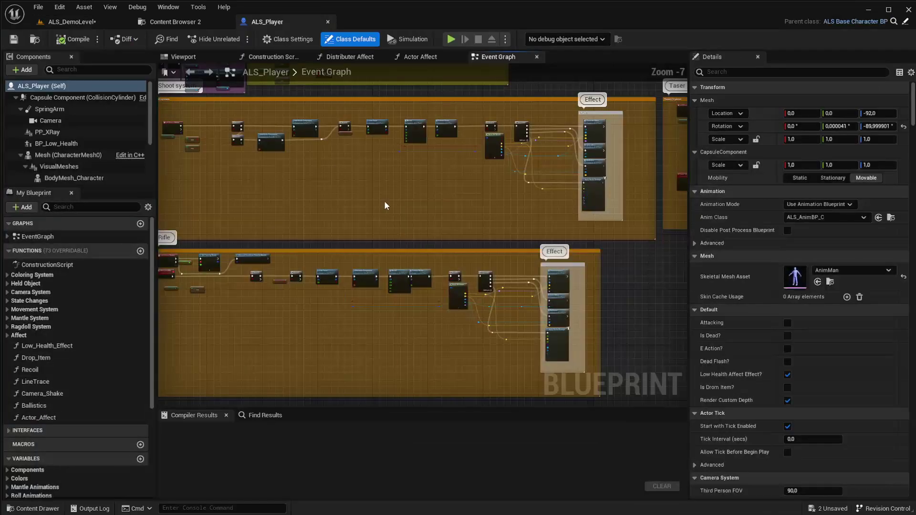
- Look over the shooting logic nodes in the ALS_Player Event Graph
right_click(443, 205)
click(491, 201)
drag(491, 200, 643, 133)
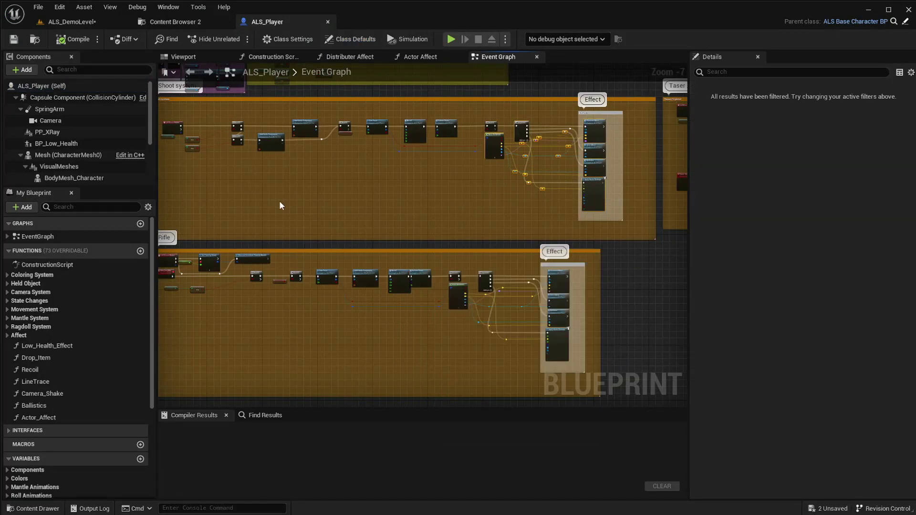
click(519, 180)
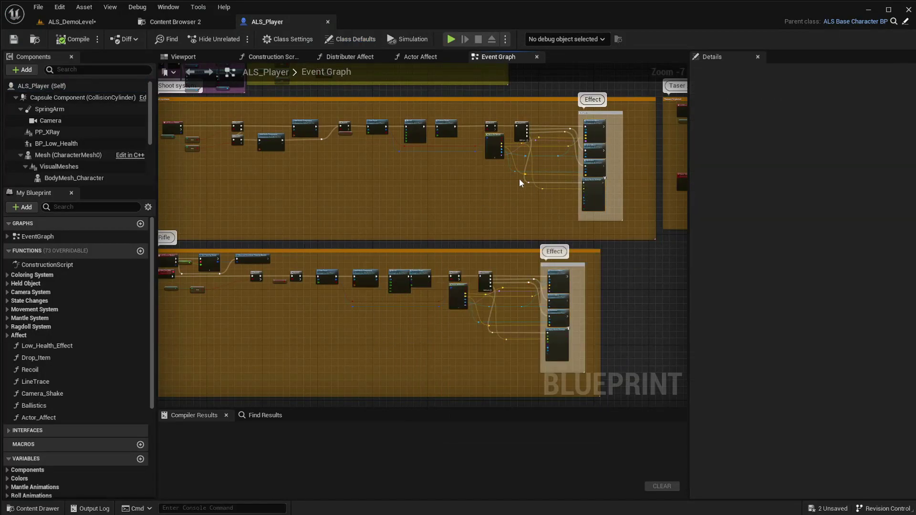
scroll(425, 224, up, 2)
scroll(451, 219, up, 3)
scroll(439, 264, up, 1)
scroll(440, 264, down, 3)
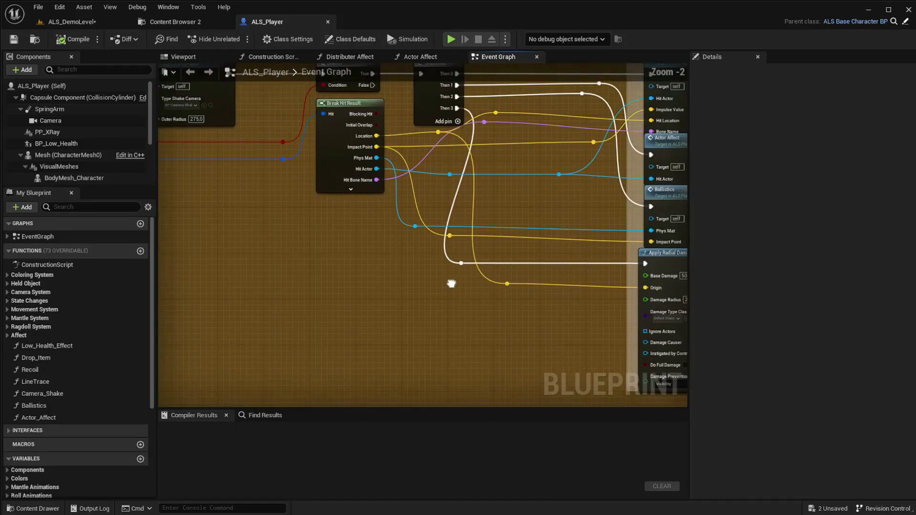
scroll(358, 201, up, 1)
click(181, 22)
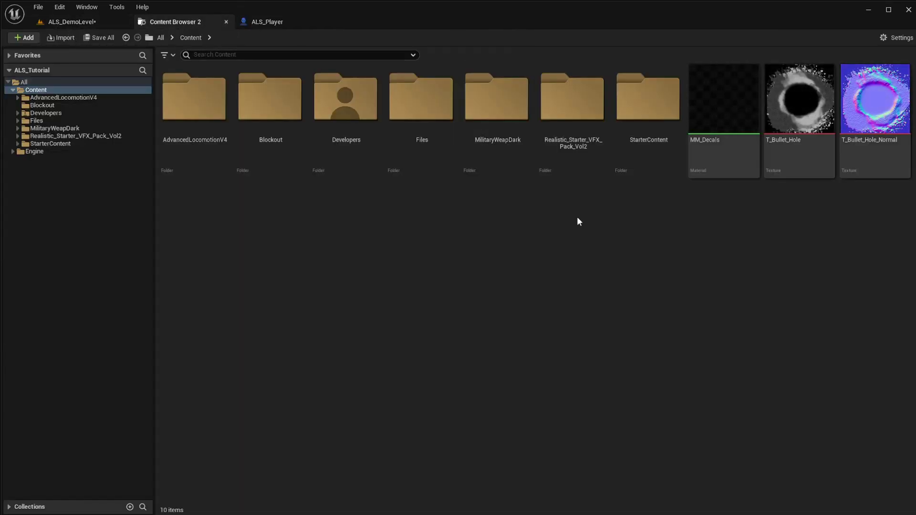
click(267, 21)
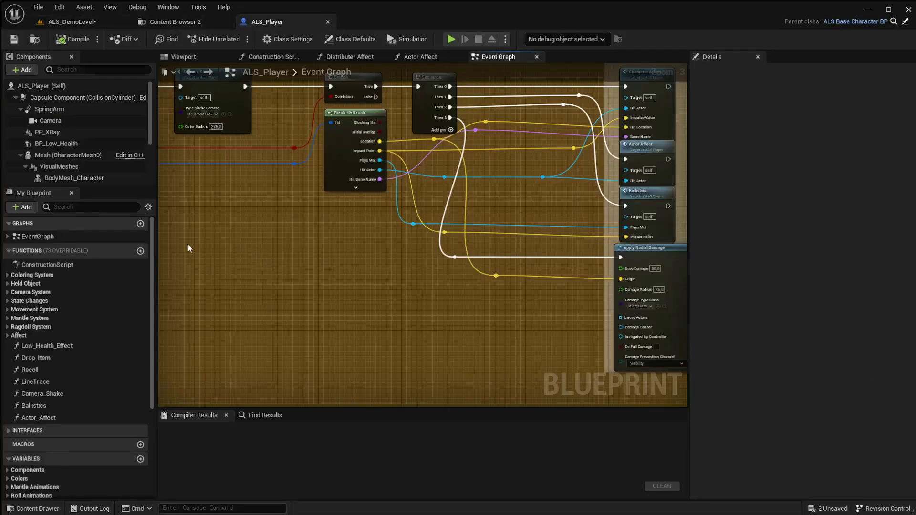
- Inspect the Ballistics function graph, then return to the Event Graph
click(667, 202)
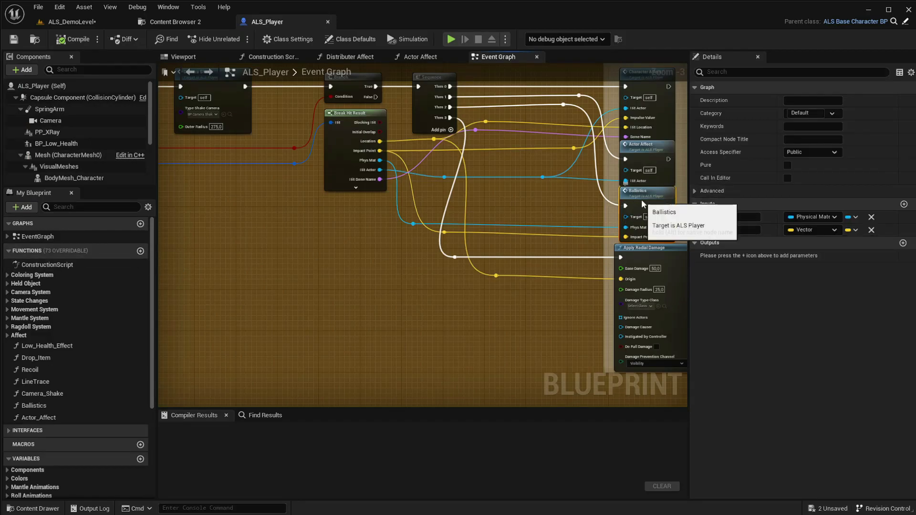
double_click(632, 205)
right_drag(632, 204, 270, 281)
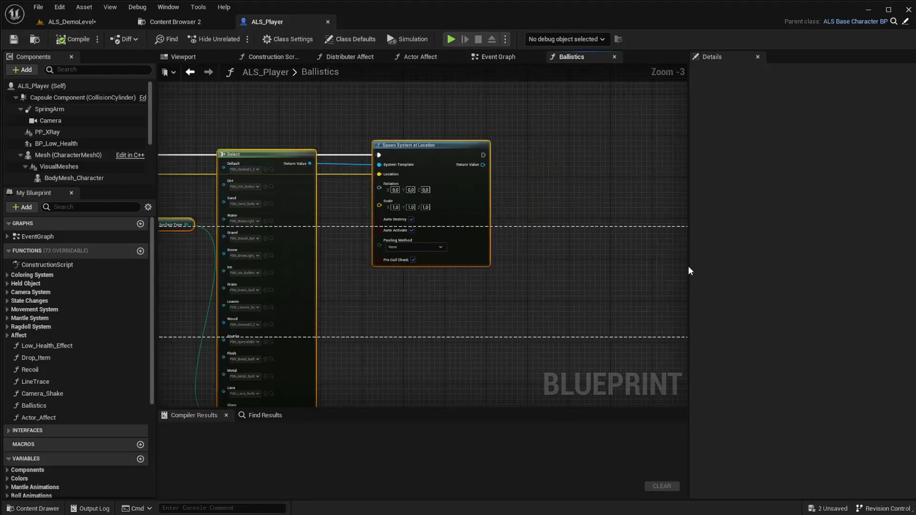
key(alt+Left)
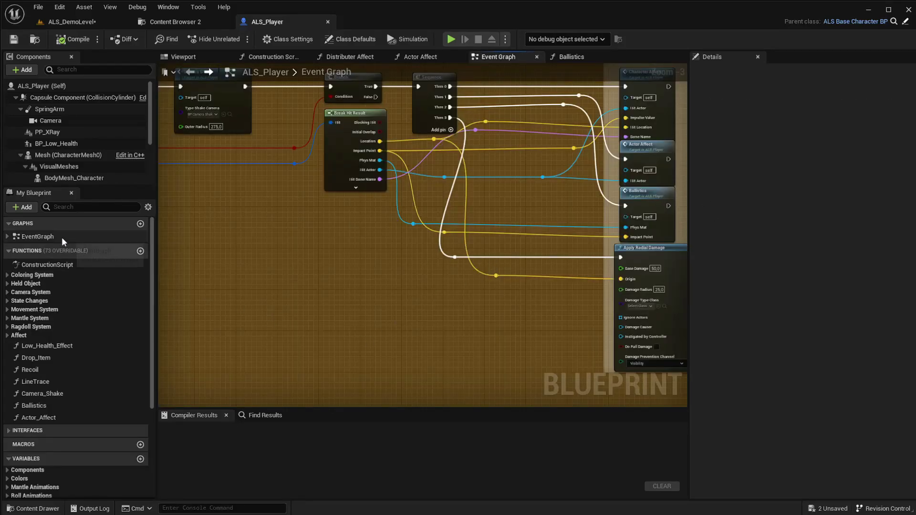
- Create a new function named Decals and search its graph for a spawn decal node
click(141, 252)
text(als)
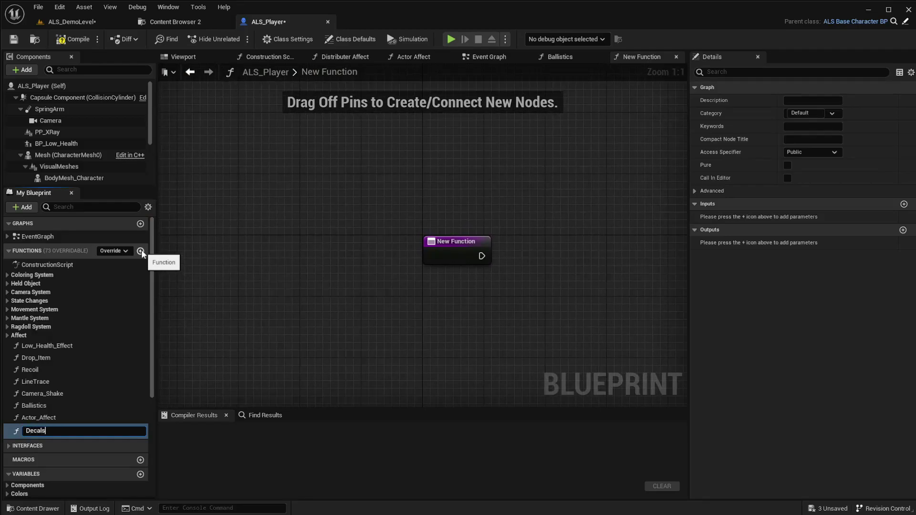
key(Return)
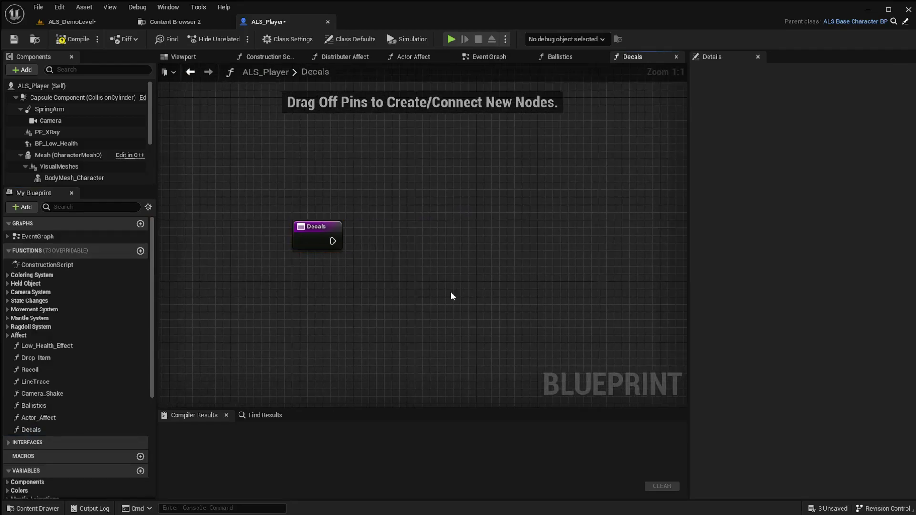
right_click(451, 292)
text(spawn)
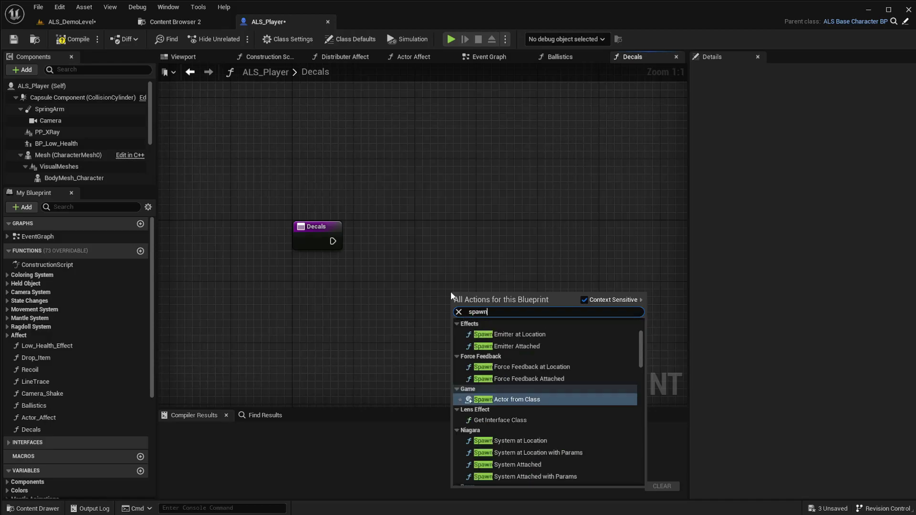
text( decal)
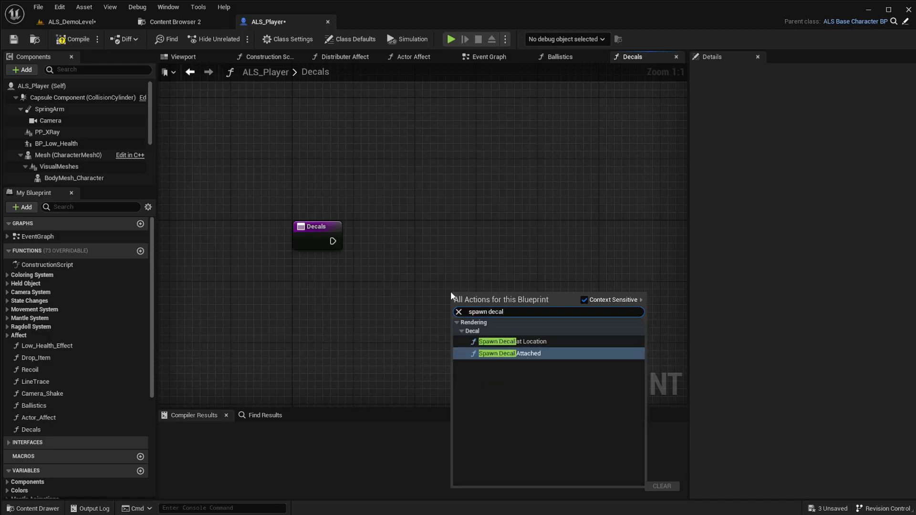
- Place a Spawn Decal Attached node beside the Decals function entry
key(Return)
right_drag(451, 291, 293, 200)
drag(292, 201, 457, 146)
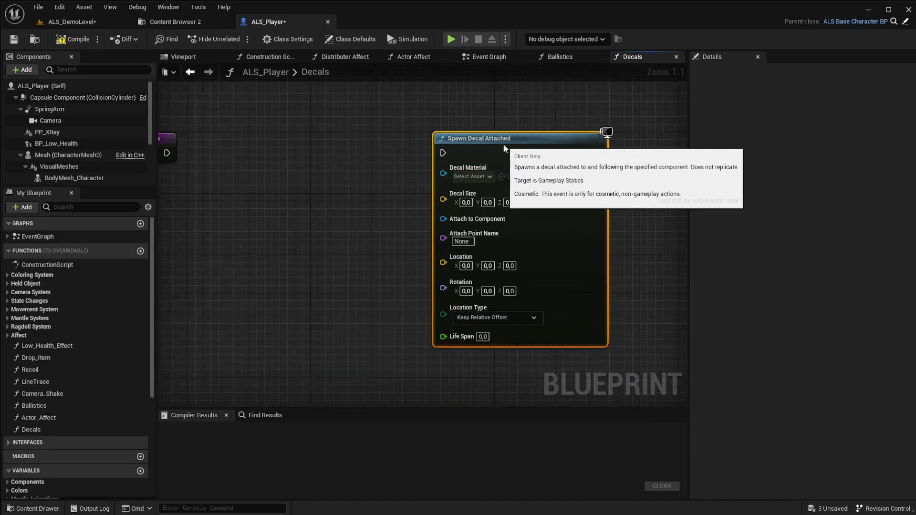
click(332, 190)
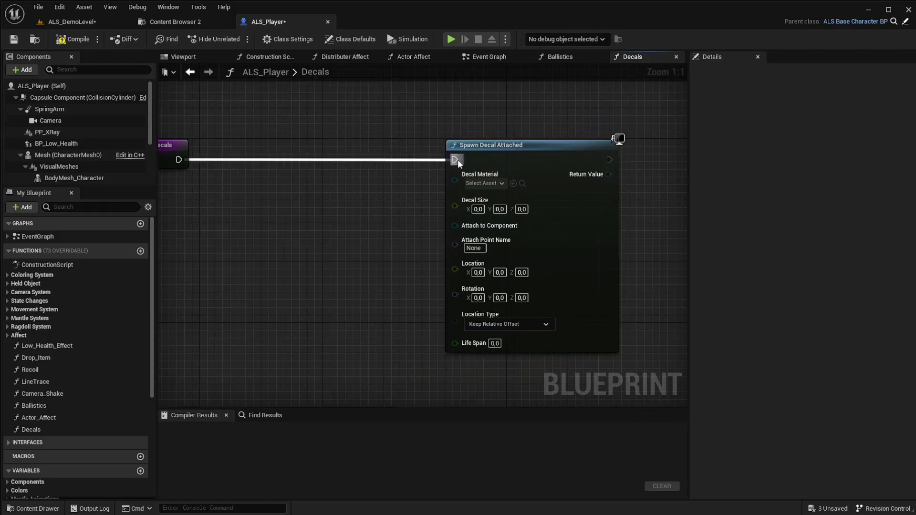
- Assign MM_Decals as decal material, size 5×5×5, and expose Attach to Component as an input
click(157, 19)
mouse_move(740, 96)
mouse_down()
mouse_move(563, 228)
mouse_move(514, 184)
mouse_up()
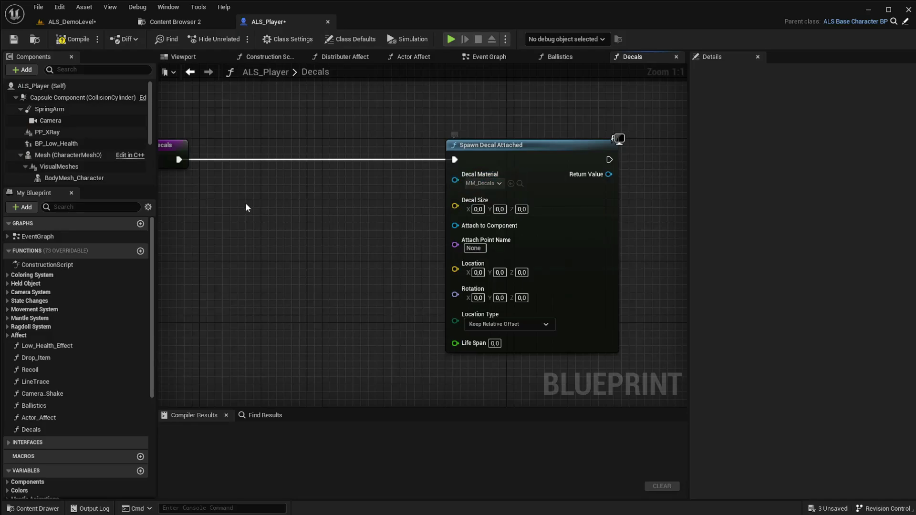
right_drag(324, 201, 383, 206)
text(5)
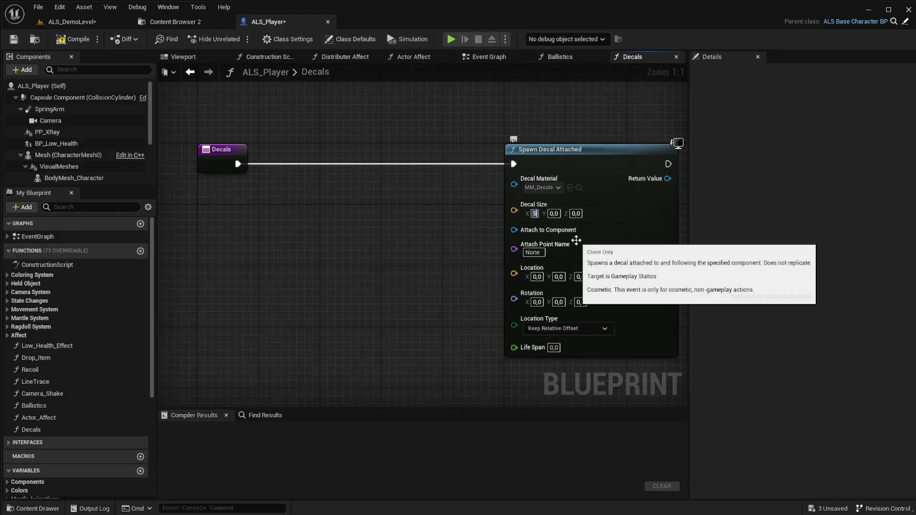
key(Tab)
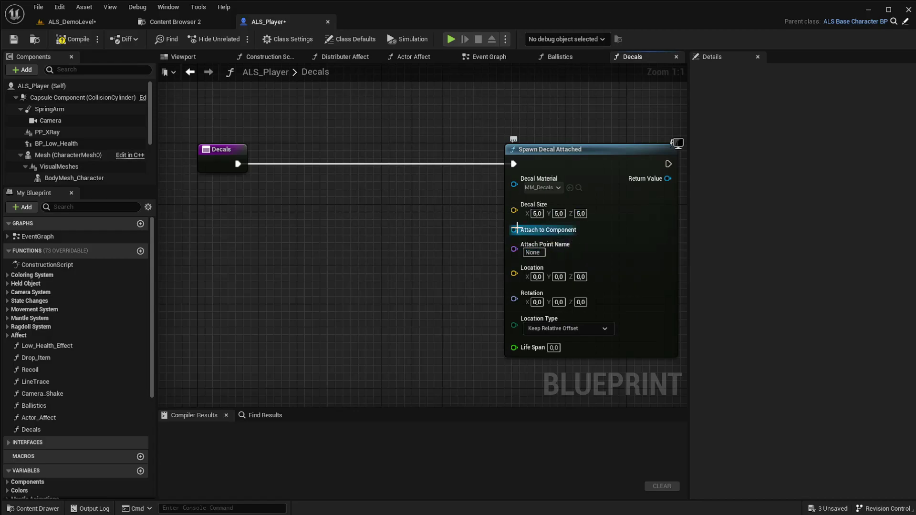
drag(515, 229, 210, 164)
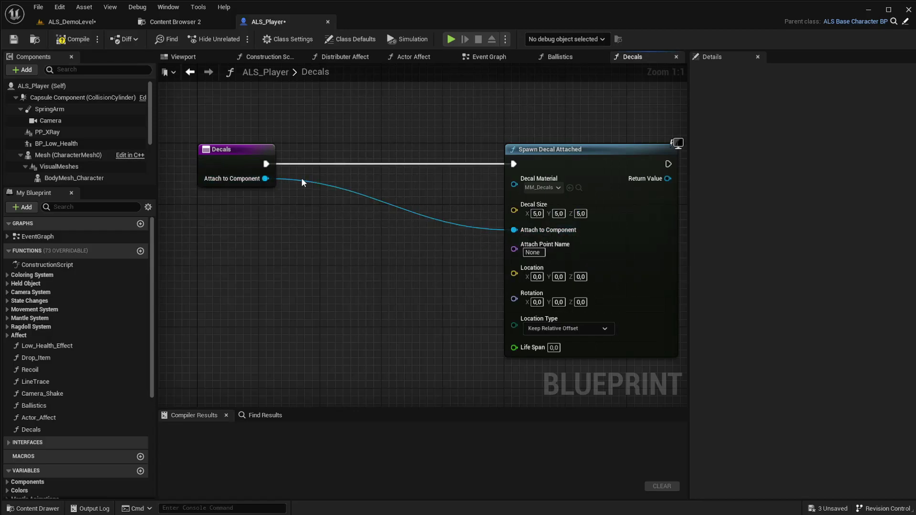
- Add a Location input to Decals and tidy the attach and Location wires with reroute points
double_click(301, 179)
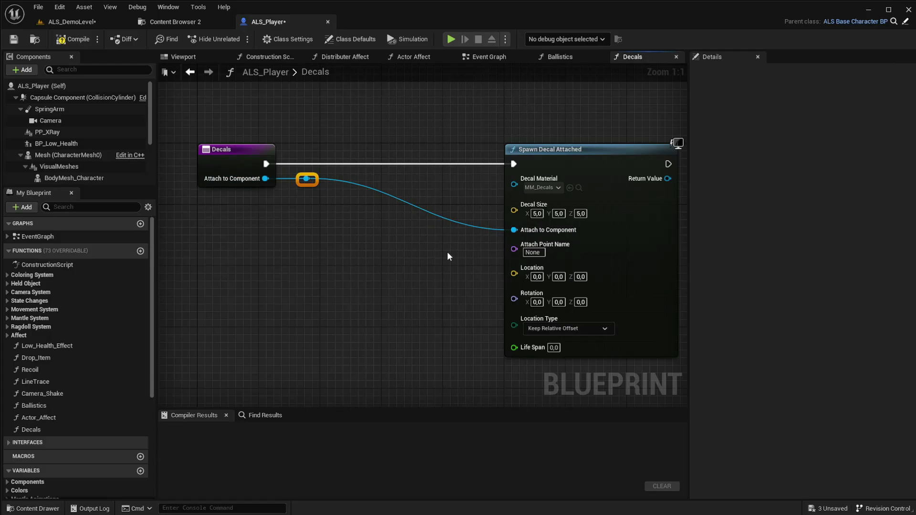
drag(306, 179, 375, 179)
drag(514, 273, 231, 162)
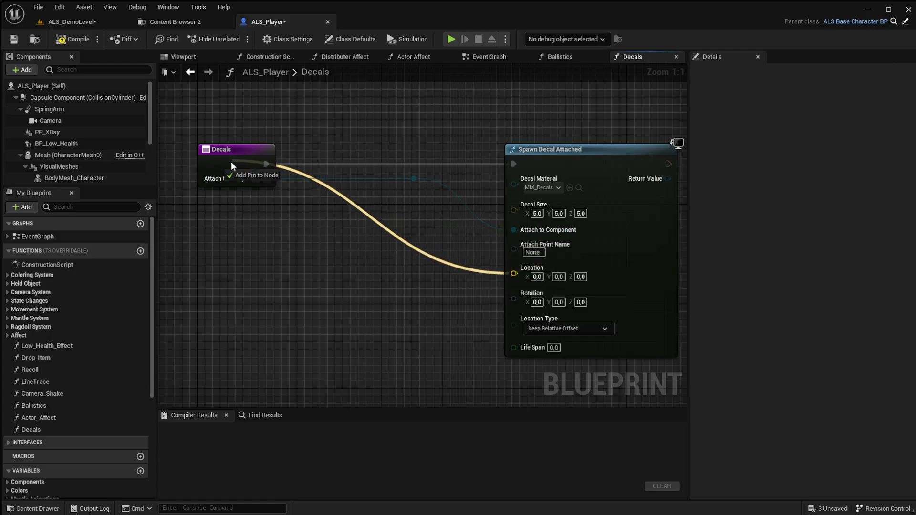
double_click(313, 196)
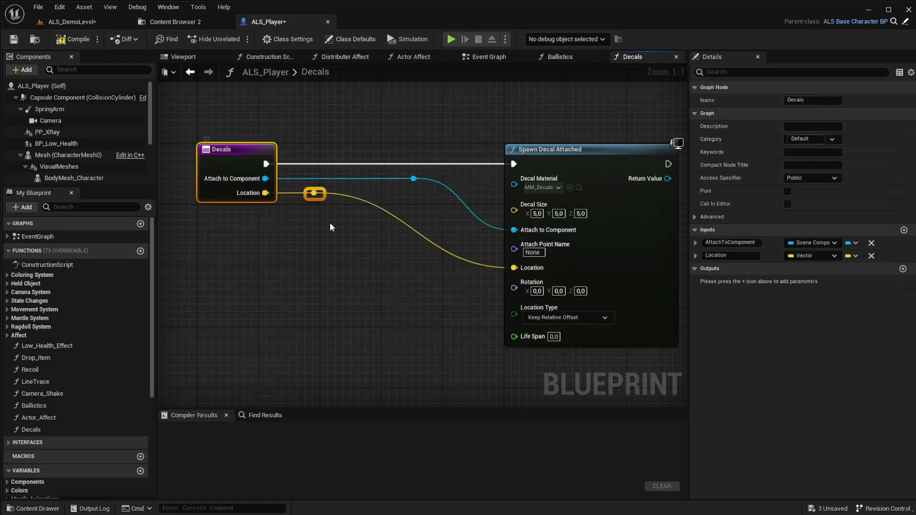
drag(326, 191, 333, 192)
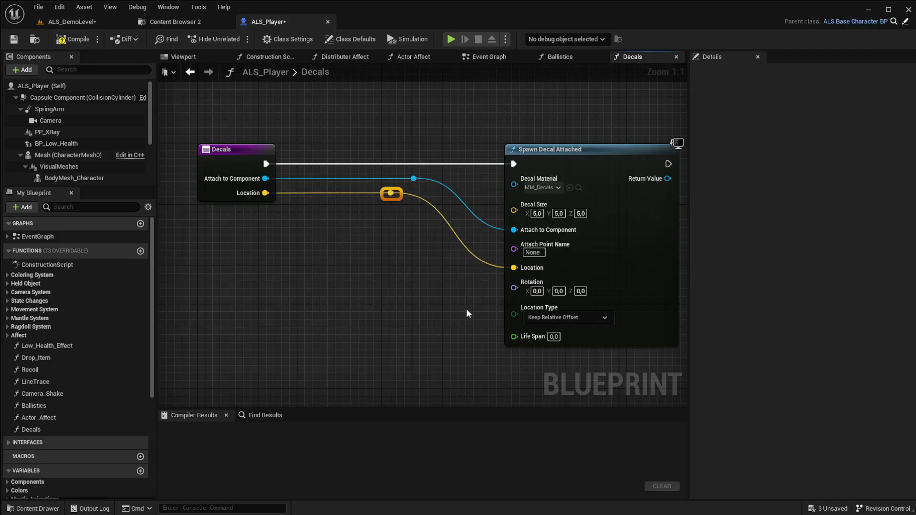
- Set the decal location type to Keep World Position, edit its life span, and rearrange nodes
click(548, 318)
click(549, 334)
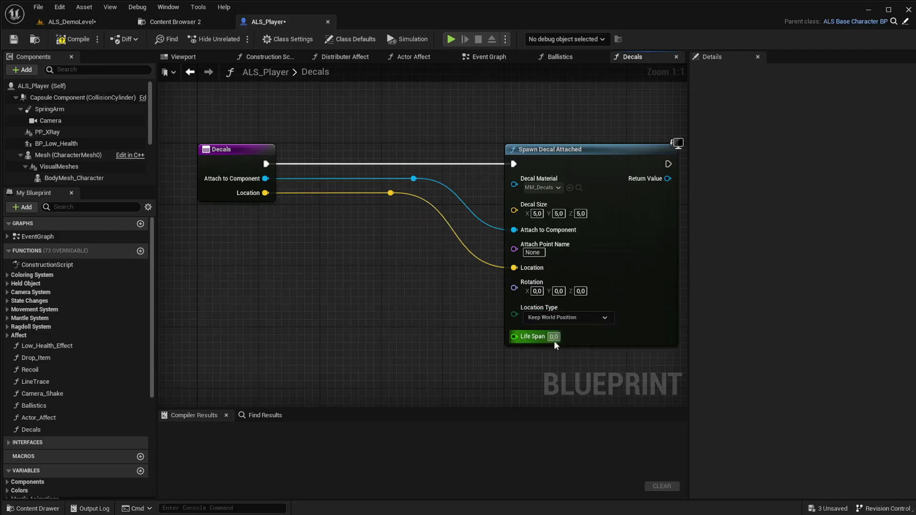
click(558, 338)
text(15)
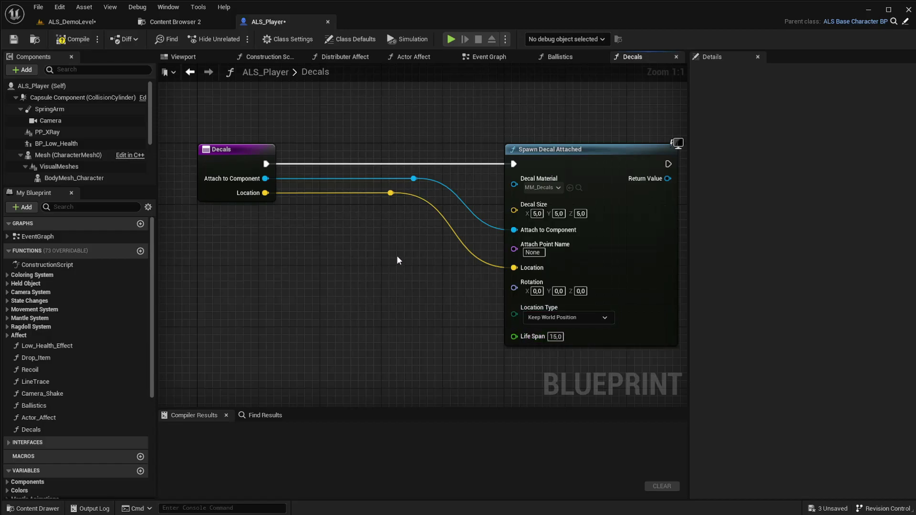
mouse_move(496, 238)
mouse_down()
mouse_move(574, 164)
mouse_move(568, 172)
mouse_move(552, 150)
mouse_move(503, 149)
mouse_up()
drag(355, 234, 365, 179)
click(400, 294)
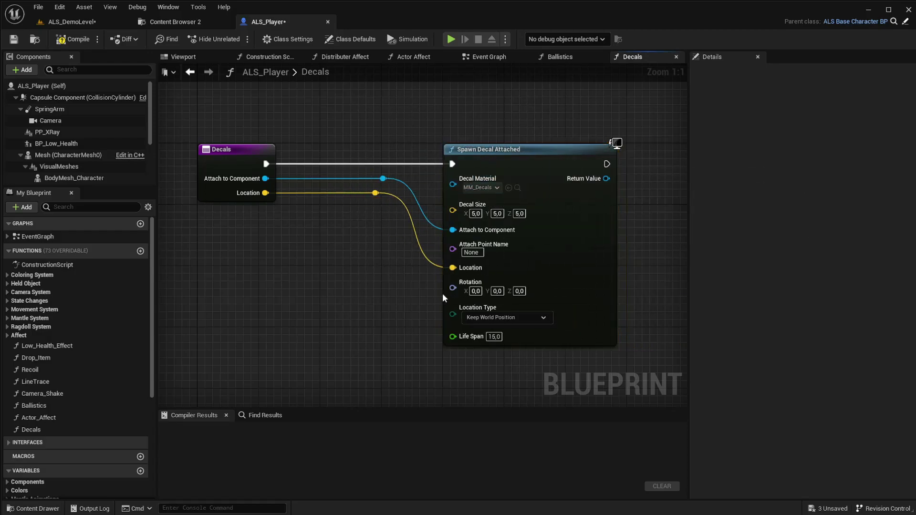
- Drive the decal Rotation through Rotation From X Vector from a new input named Normal
drag(453, 287, 380, 279)
drag(280, 208, 264, 193)
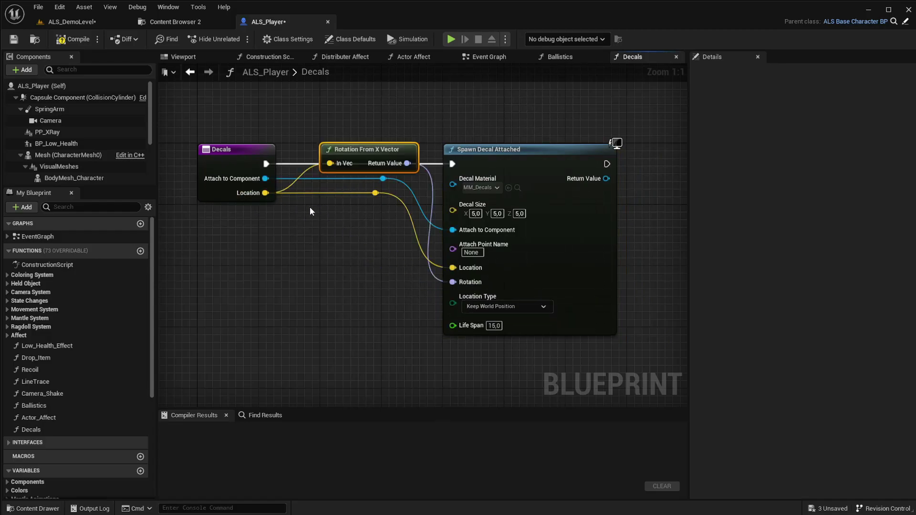
mouse_move(344, 203)
mouse_down()
mouse_move(358, 268)
mouse_move(217, 196)
mouse_up()
click(294, 205)
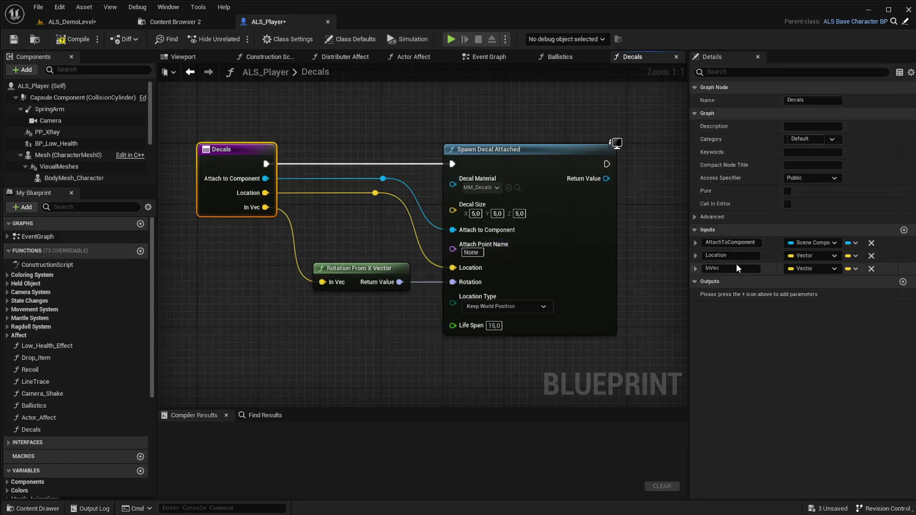
click(735, 268)
text(Normal)
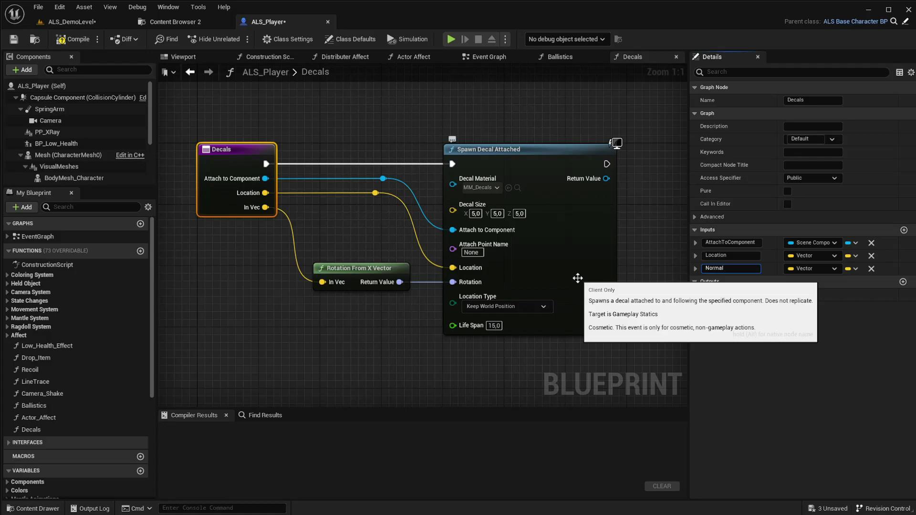
key(Return)
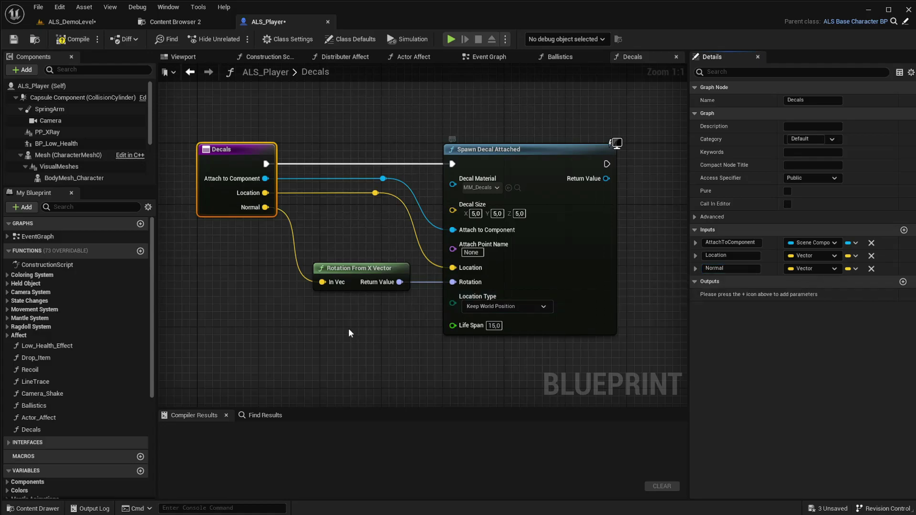
click(299, 331)
- Compile ALS_Player and close the Actor Affect and Distributer Affect graphs
click(83, 42)
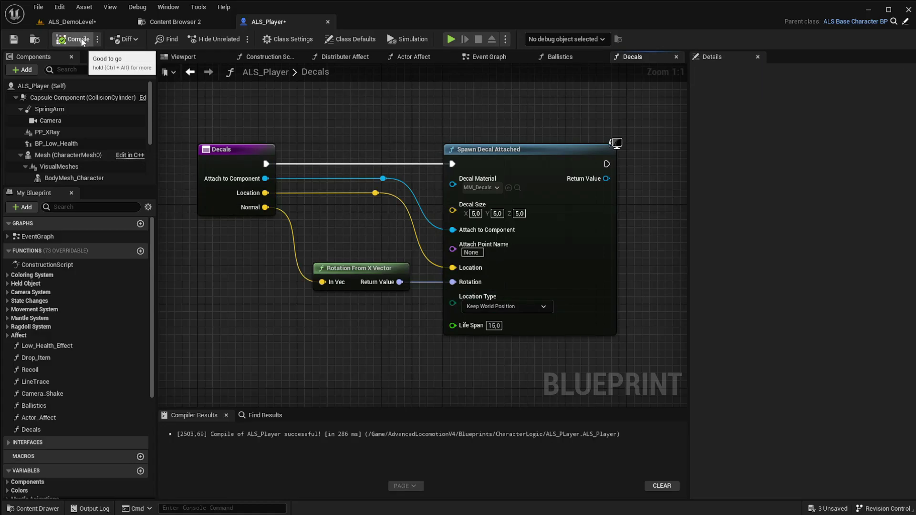
click(450, 57)
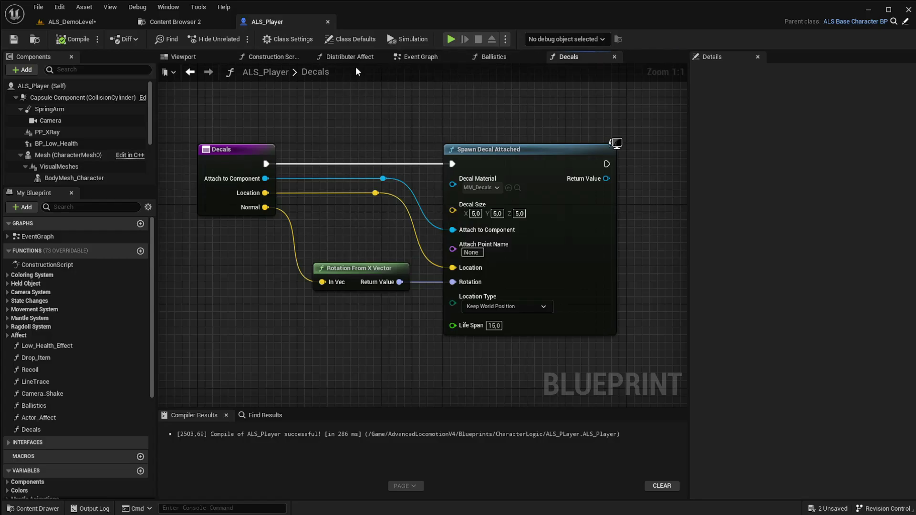
click(382, 57)
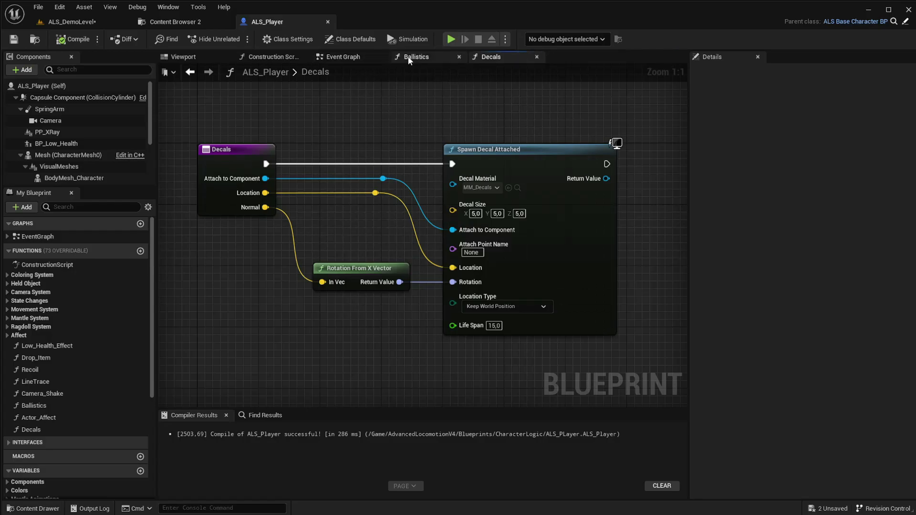
- In the Event Graph, add a Decals call run from the Sequence's Then 4 output
click(361, 57)
scroll(402, 226, down, 4)
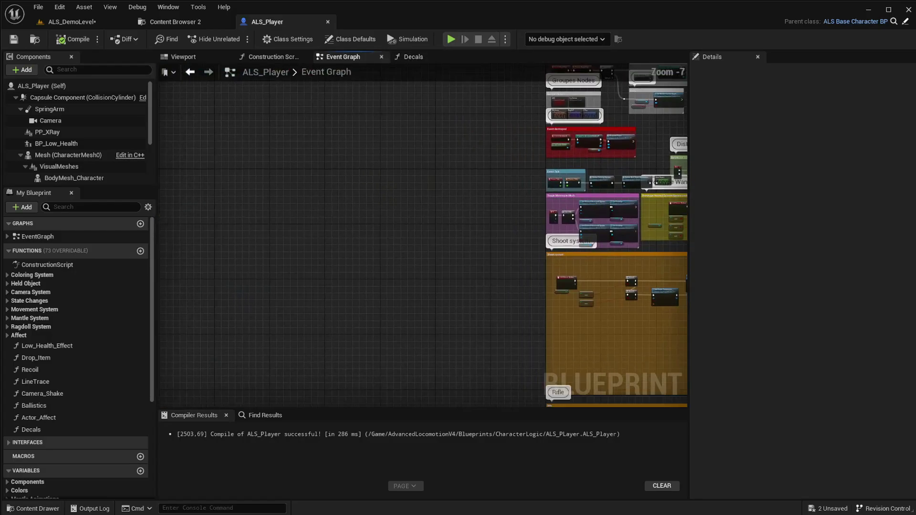
scroll(507, 248, up, 6)
right_drag(589, 257, 369, 158)
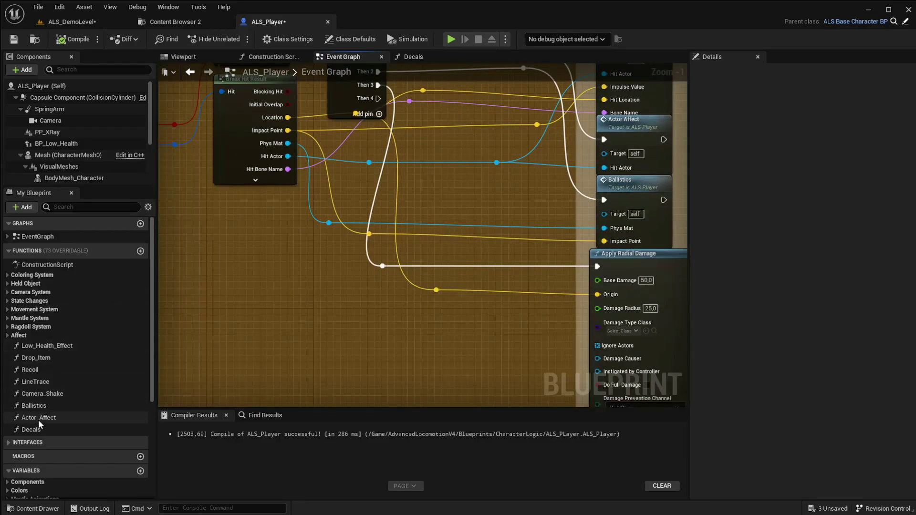
mouse_move(40, 430)
mouse_down()
mouse_move(234, 274)
mouse_move(486, 188)
mouse_up()
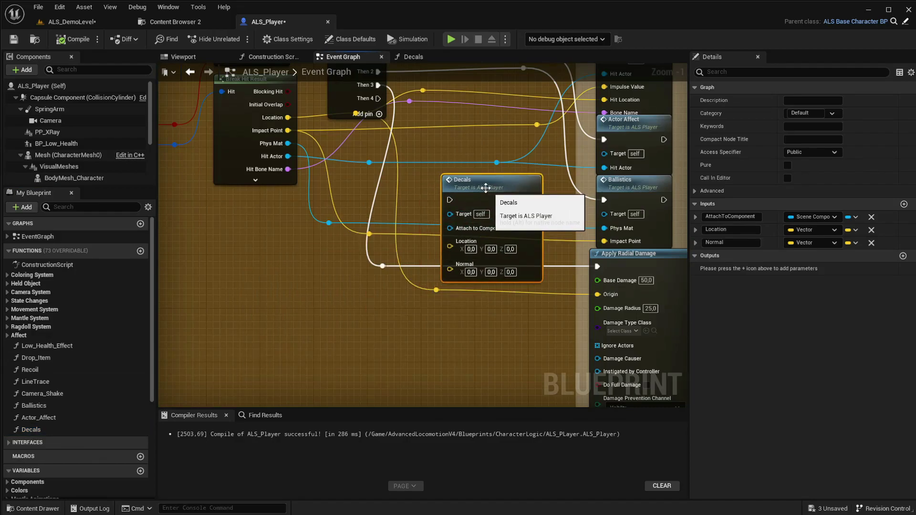
drag(377, 99, 449, 199)
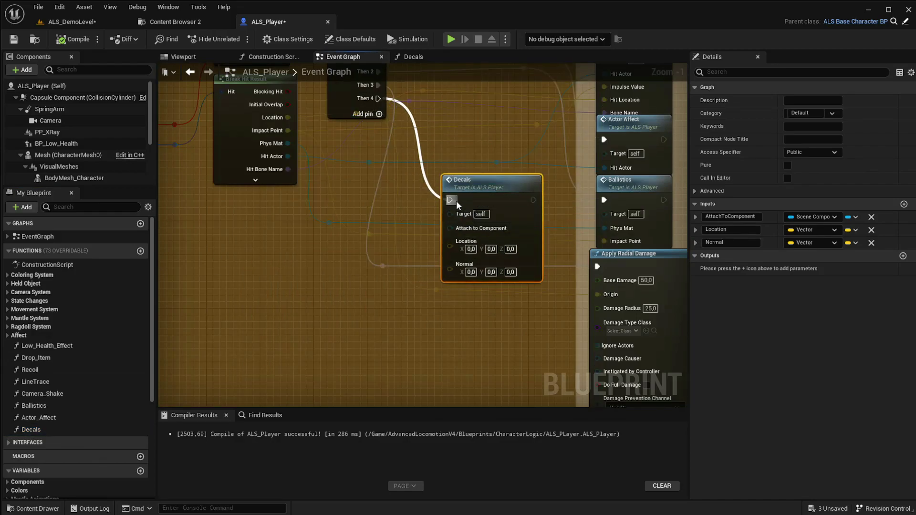
- Wire Break Hit Result's Location, Hit Component and Normal into Decals, then return to ALS_DemoLevel
click(255, 180)
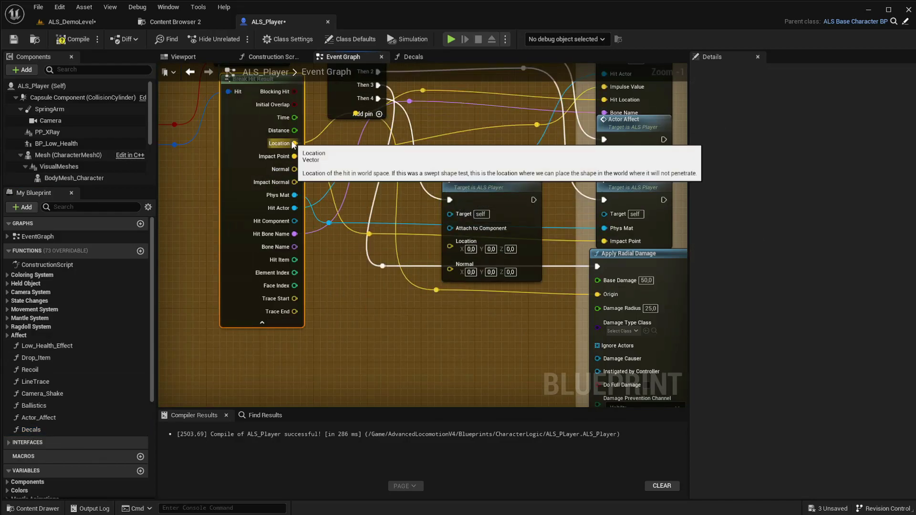
click(235, 147)
drag(288, 156, 450, 241)
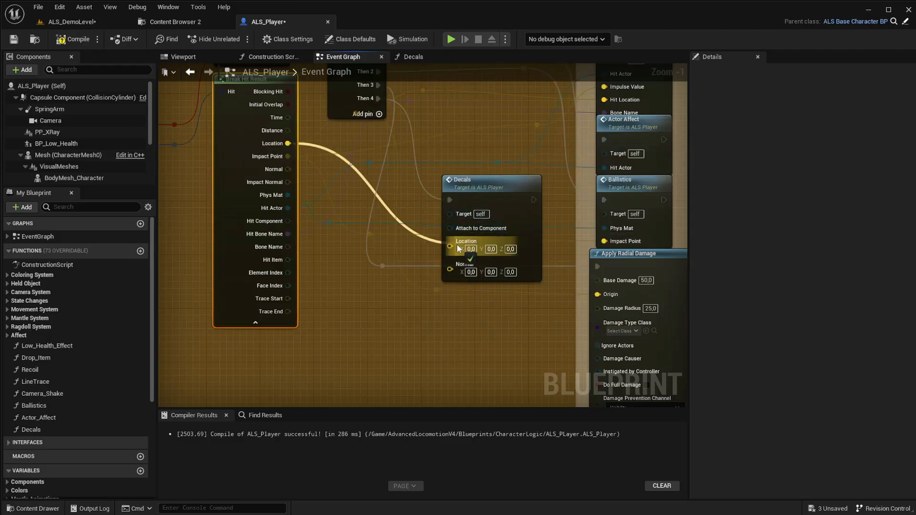
drag(288, 221, 288, 225)
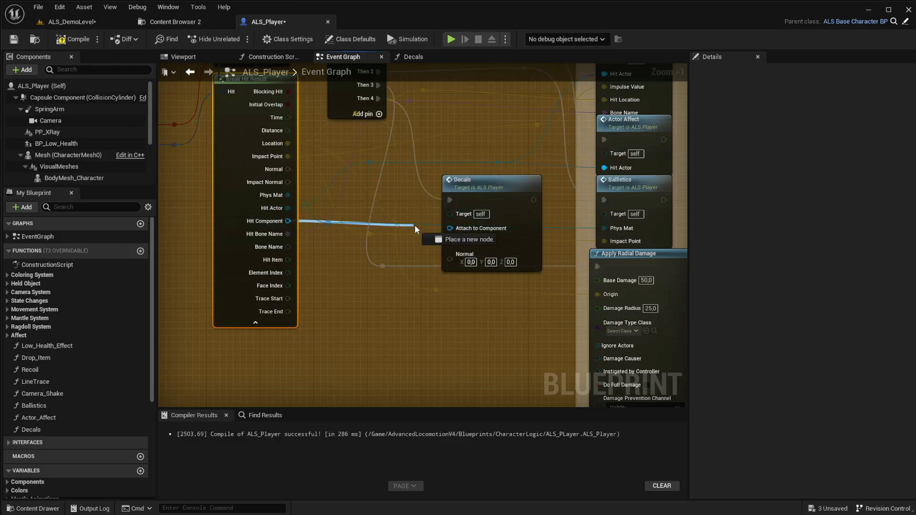
drag(414, 226, 448, 227)
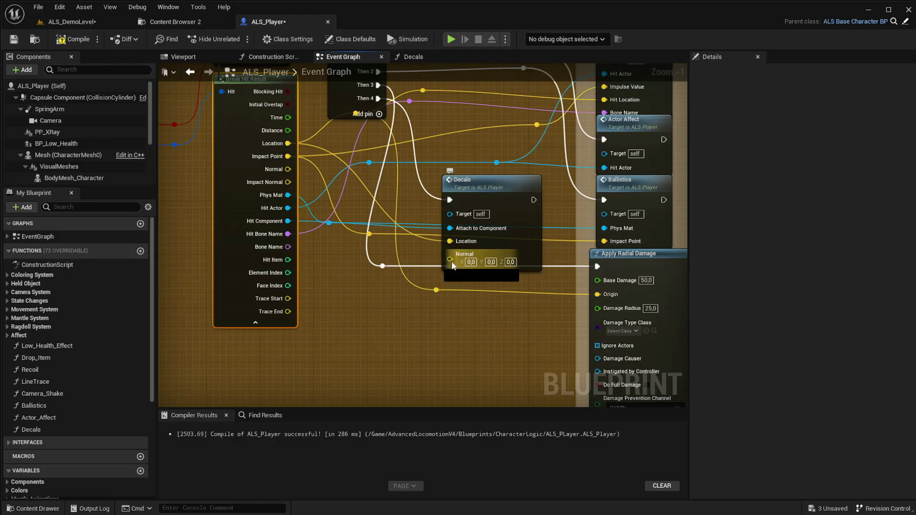
drag(451, 261, 288, 169)
scroll(287, 169, down, 2)
right_drag(458, 148, 436, 188)
click(66, 22)
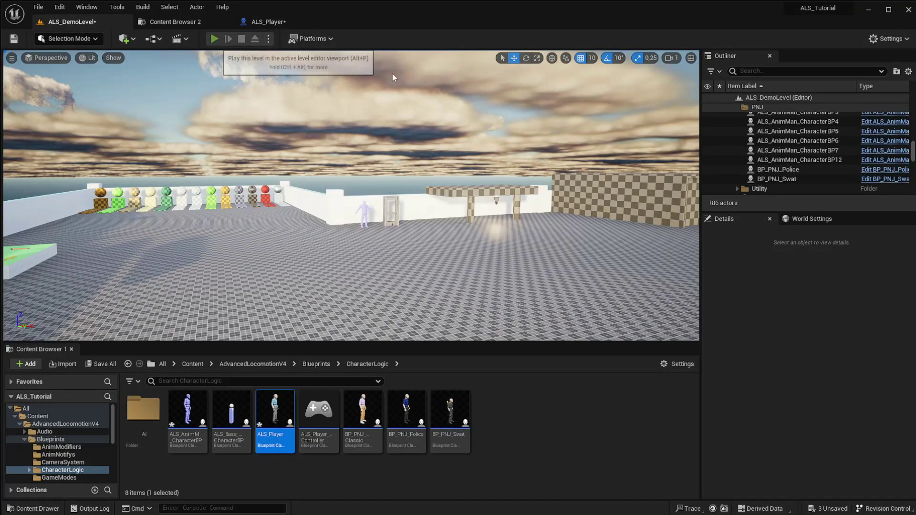
- Start play-in-editor and equip a weapon from the overlay menu
key(alt+p)
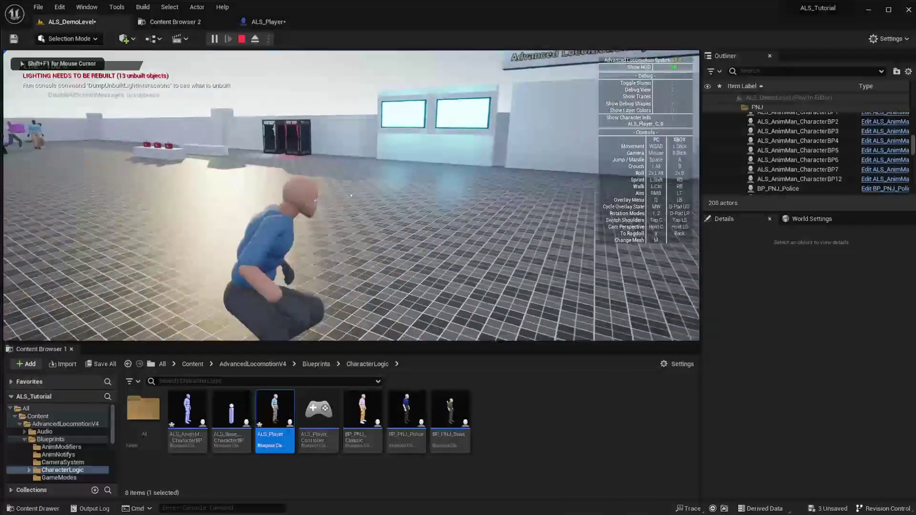
key(q)
scroll(351, 195, down, 2)
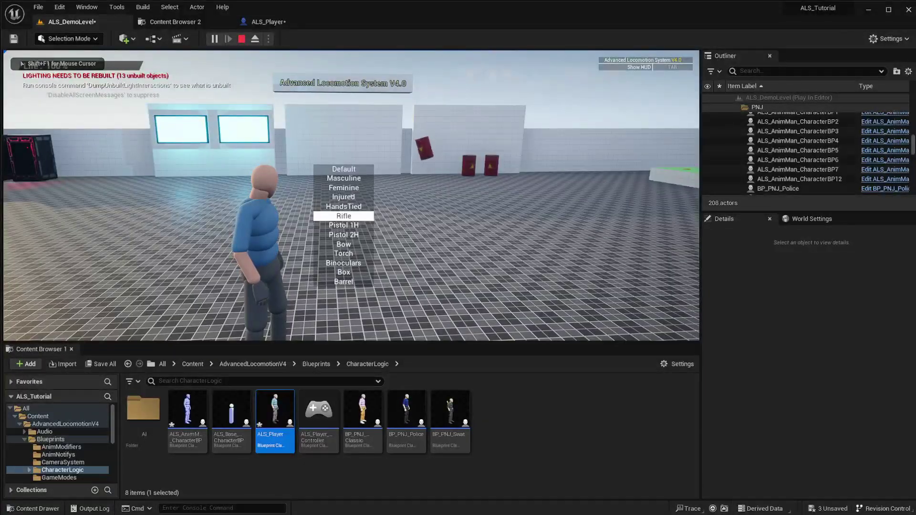
key(q)
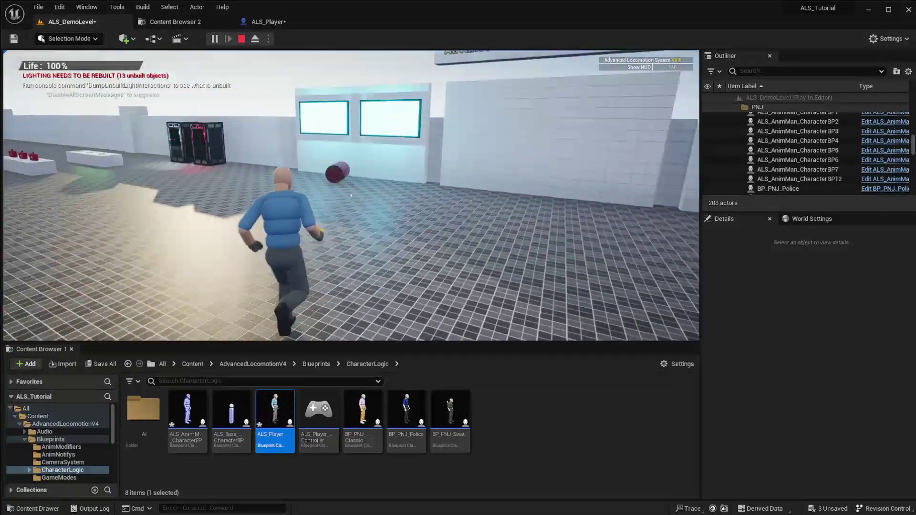
- Walk toward the tiled wall and fire several shots at it in fullscreen
key(w)
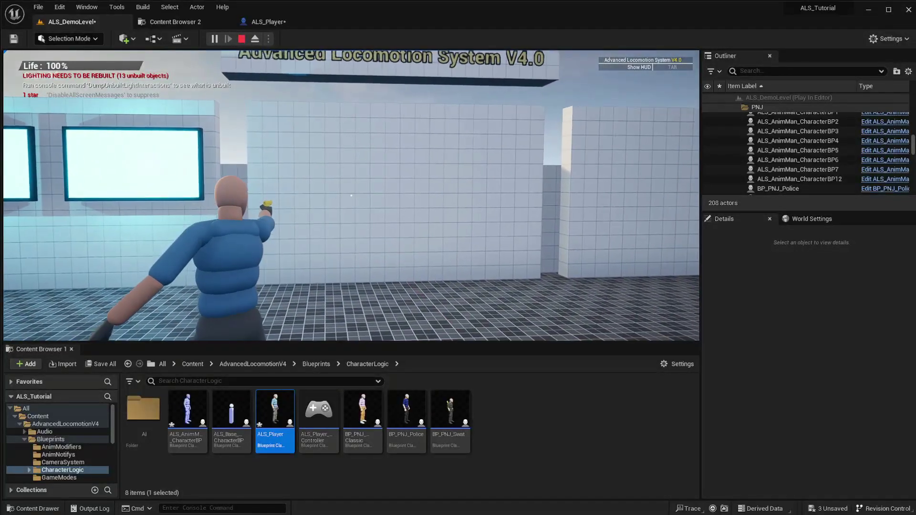
click(351, 195)
click(351, 195)
click(351, 195)
click(351, 195)
click(351, 195)
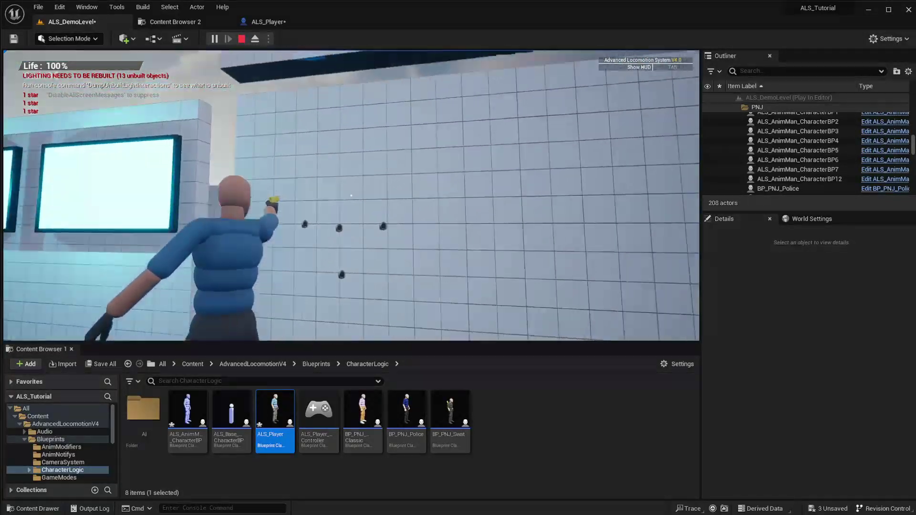
key(F11)
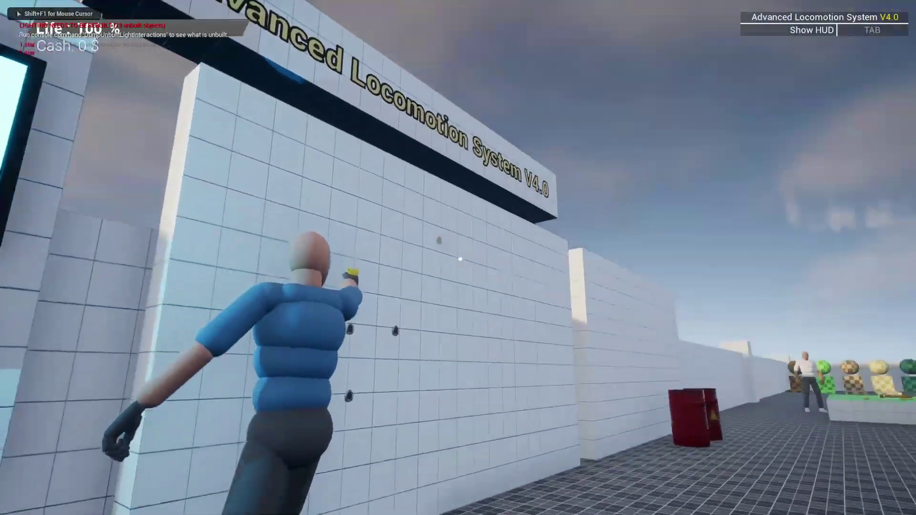
click(460, 259)
click(460, 259)
click(460, 259)
click(460, 259)
click(460, 259)
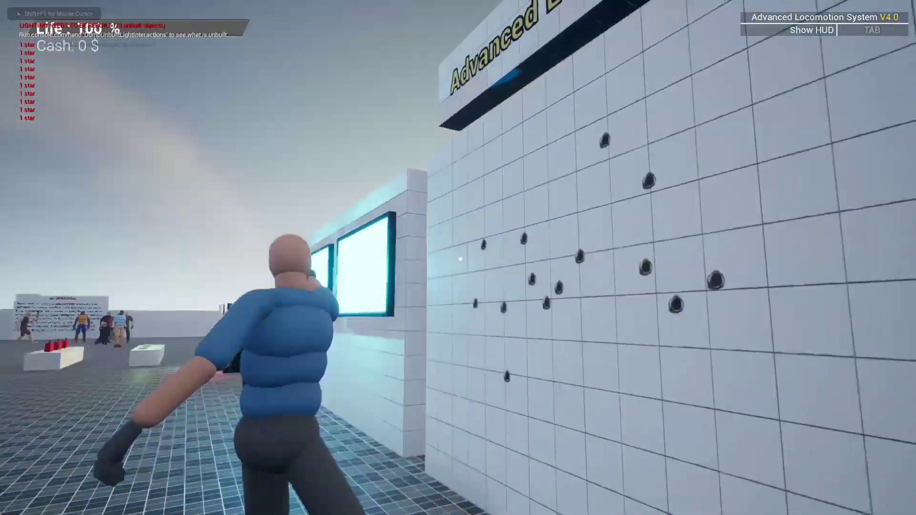
click(460, 259)
- Shoot the other tiled wall and the floor tiles, then leave the game view with Shift+F1
key(w)
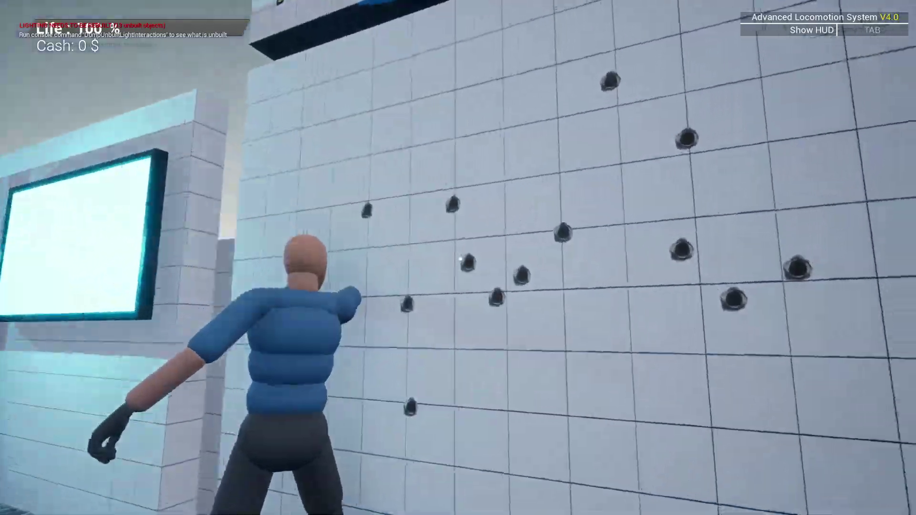
click(460, 259)
click(460, 259)
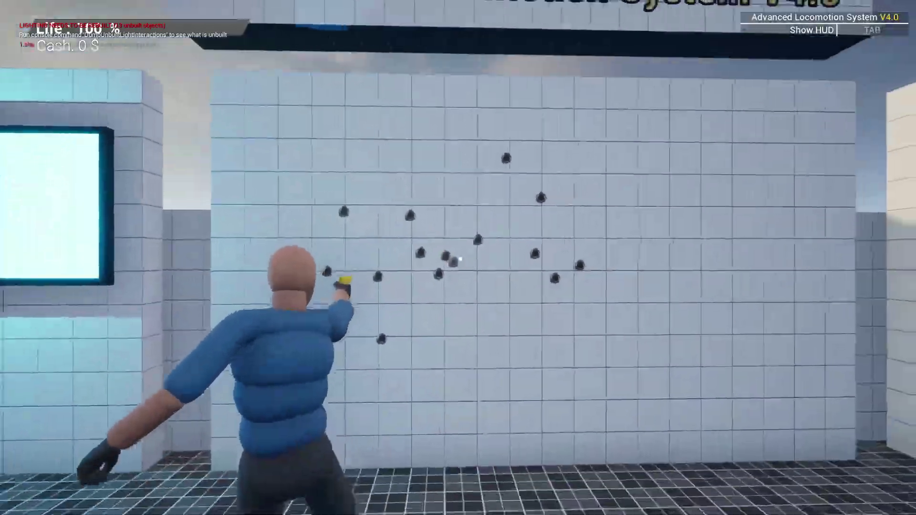
click(460, 259)
click(460, 259)
click(460, 259)
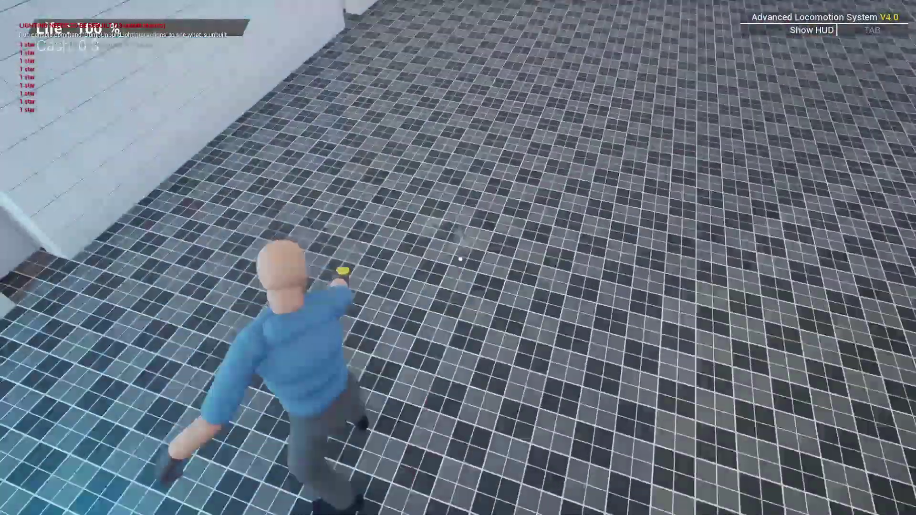
click(460, 259)
click(460, 259)
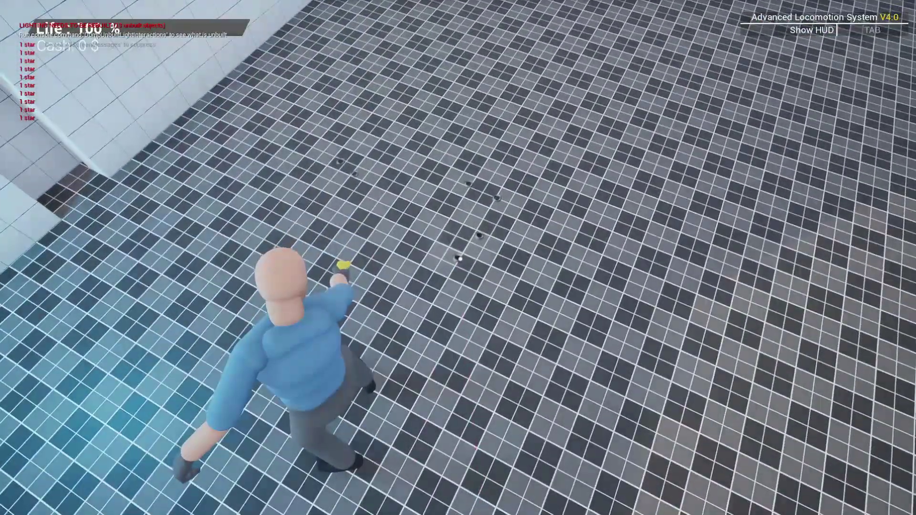
click(460, 259)
click(460, 259)
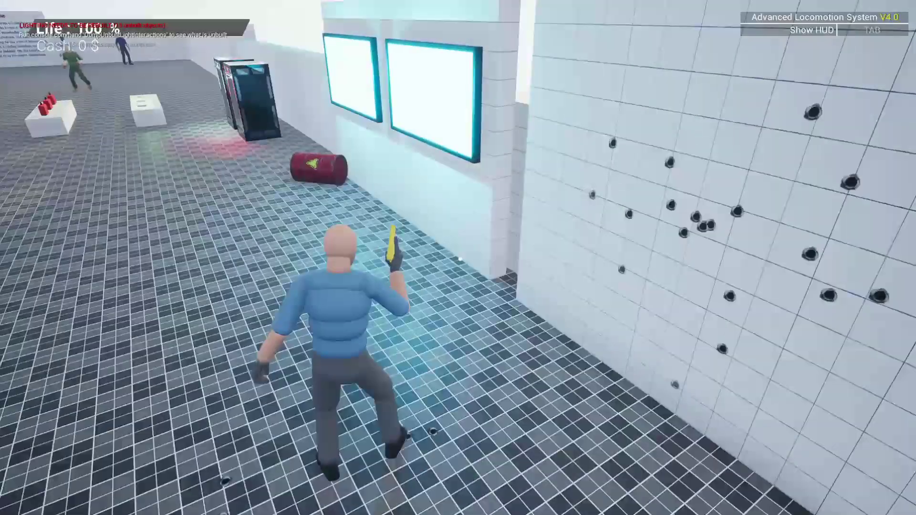
key(shift+F1)
- Connect Then 4, hit Component, Location and Normal from the rifle's Break Hit Result into Decals
click(303, 17)
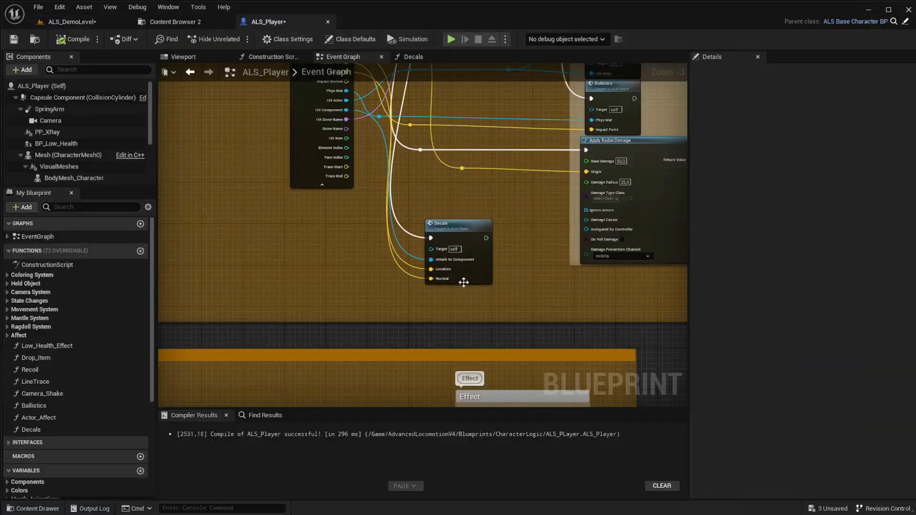
drag(444, 252, 466, 200)
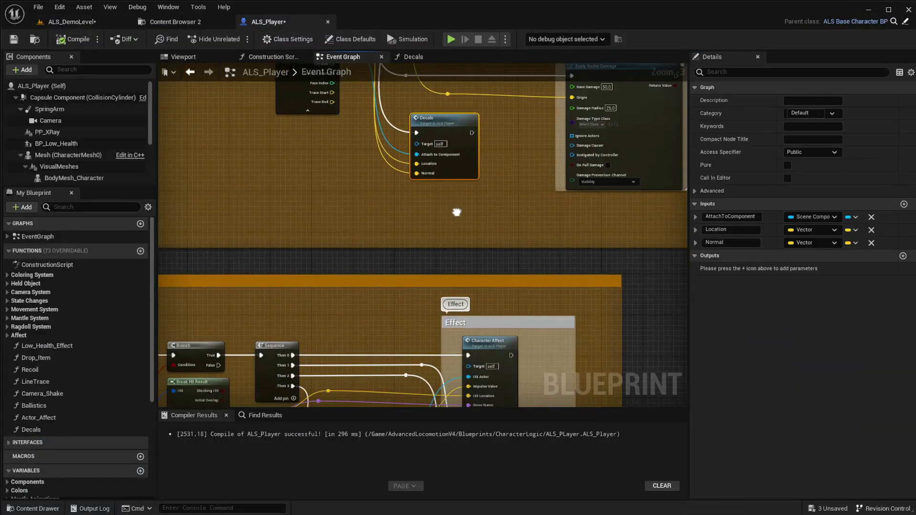
right_drag(506, 314, 326, 338)
scroll(366, 153, up, 3)
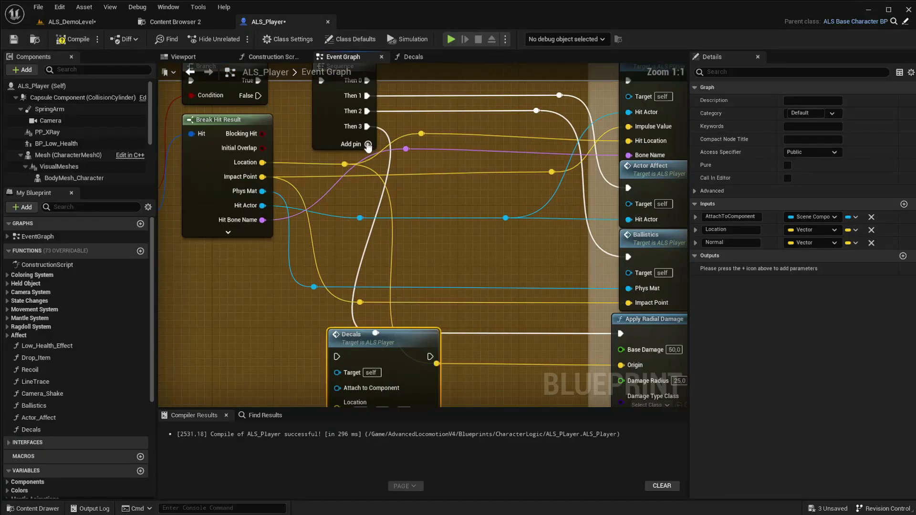
drag(365, 142, 337, 357)
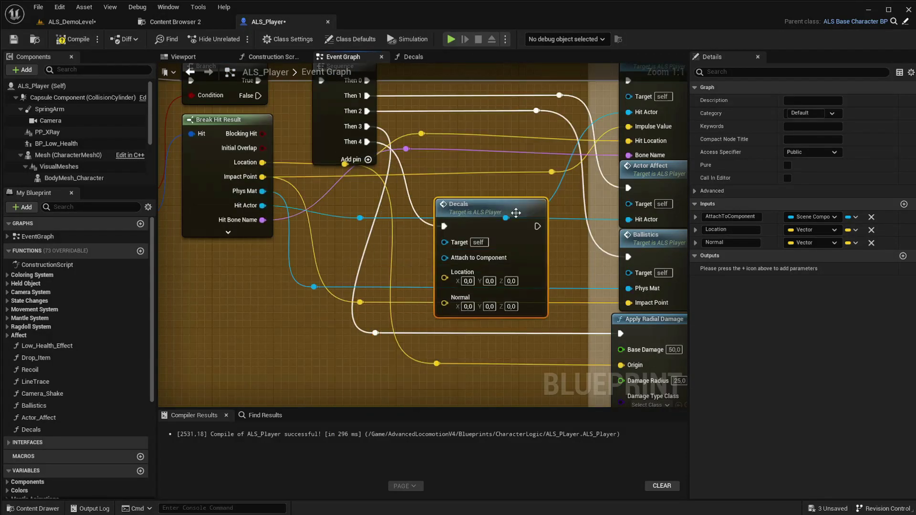
click(228, 232)
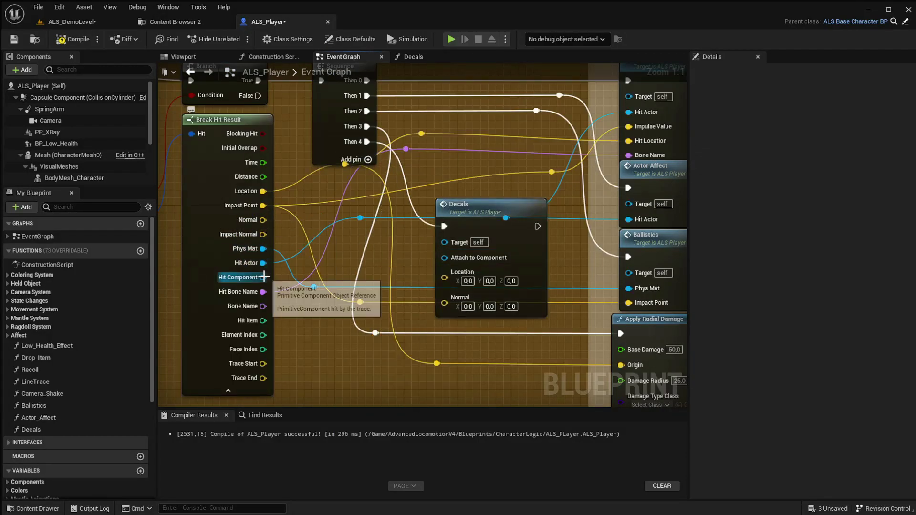
mouse_move(263, 277)
mouse_down()
mouse_move(440, 253)
mouse_move(349, 269)
mouse_up()
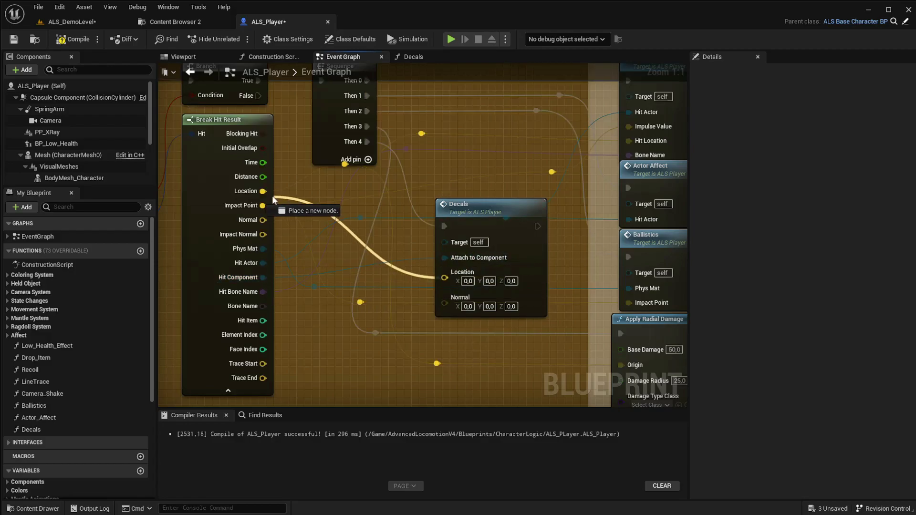
drag(266, 196, 263, 191)
scroll(266, 197, down, 2)
drag(313, 230, 458, 280)
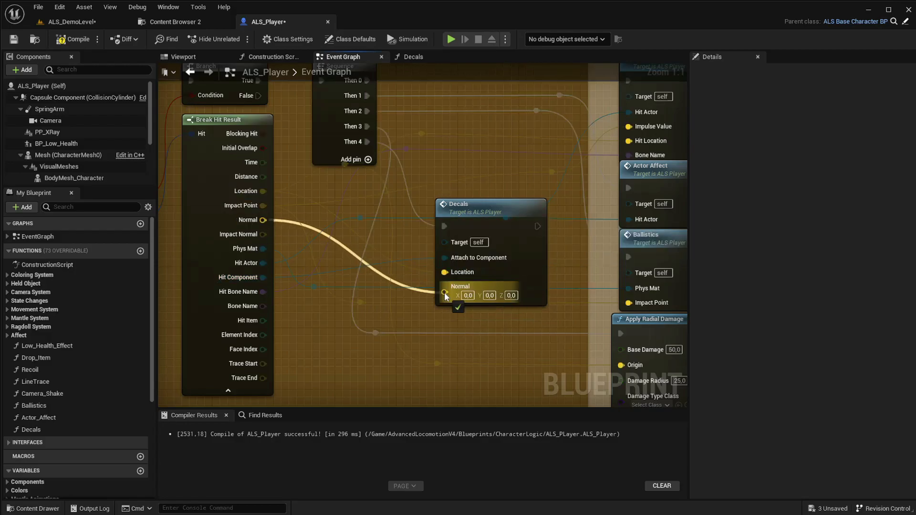
- Place Decals beneath Apply Radial Damage and stretch the Effect comment box to enclose it
scroll(483, 283, down, 2)
drag(436, 221, 429, 307)
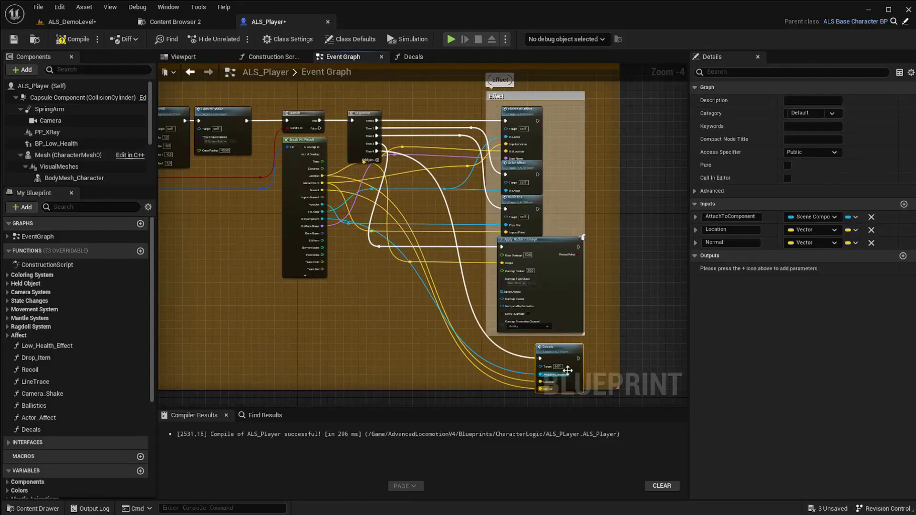
scroll(369, 254, up, 4)
drag(304, 245, 301, 375)
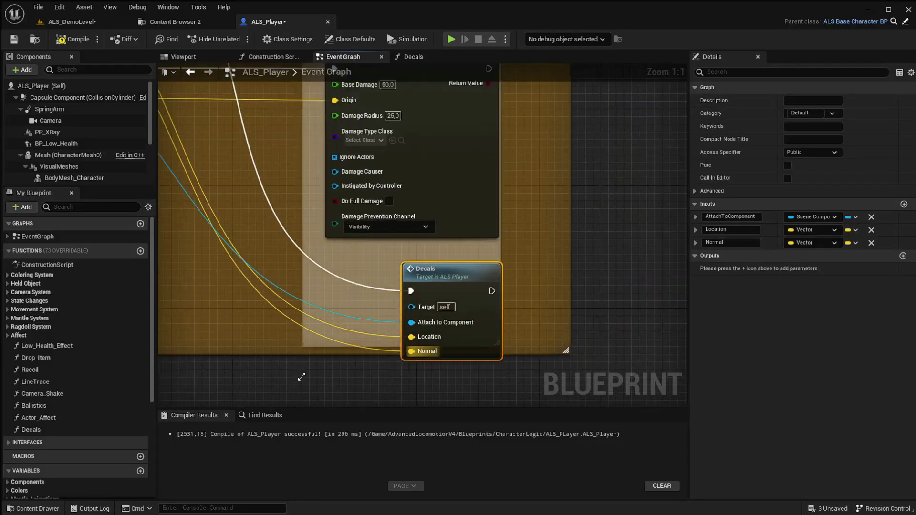
drag(470, 279, 408, 264)
scroll(519, 283, down, 3)
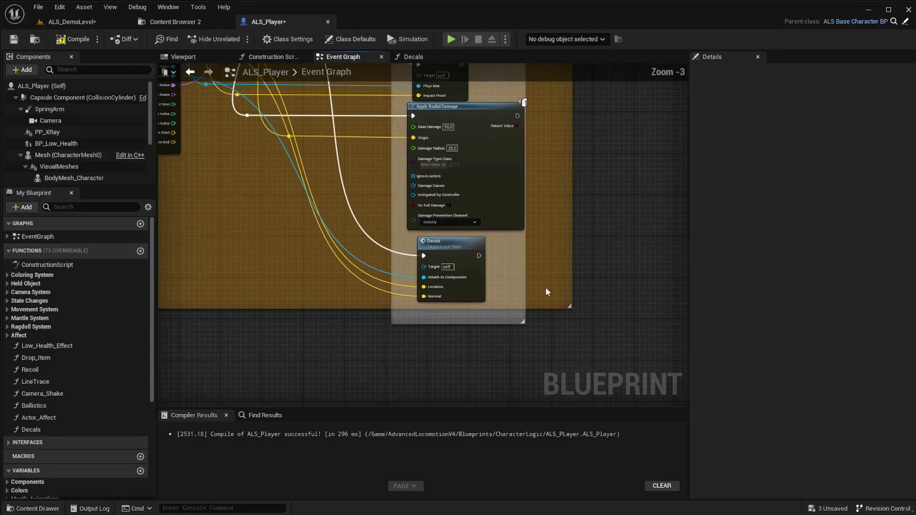
drag(547, 313, 459, 372)
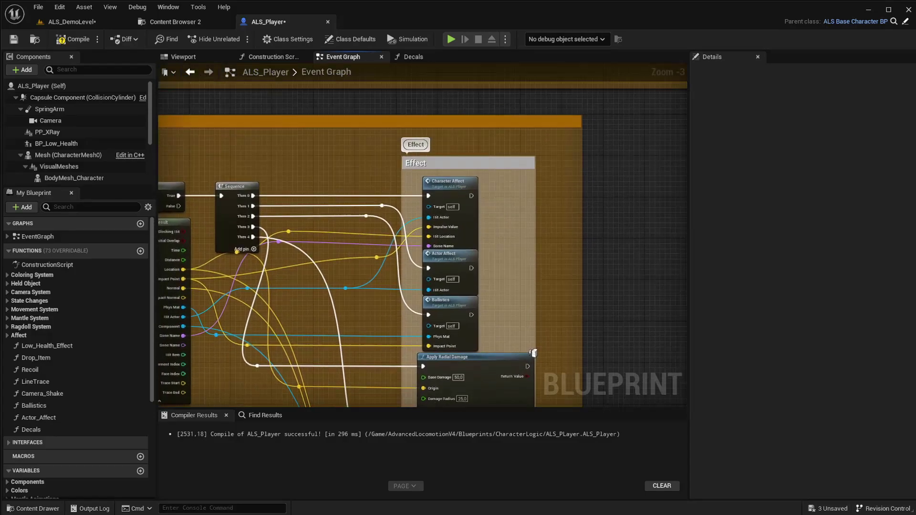
scroll(465, 252, up, 3)
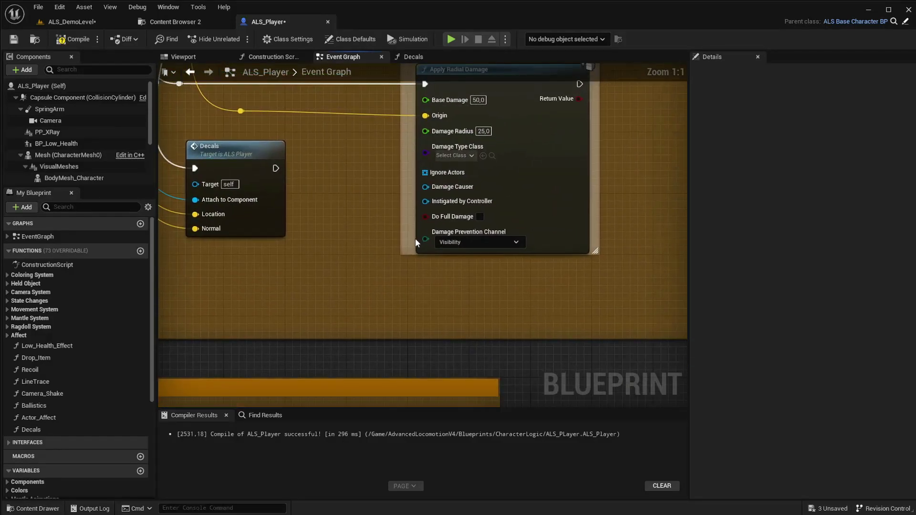
drag(410, 253, 411, 352)
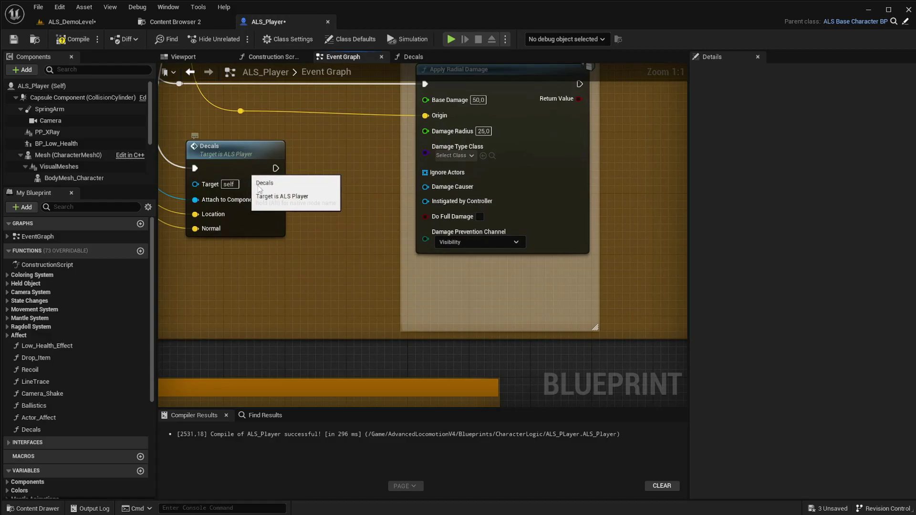
scroll(429, 267, down, 5)
mouse_move(258, 209)
mouse_down()
mouse_move(493, 193)
mouse_move(495, 200)
mouse_up()
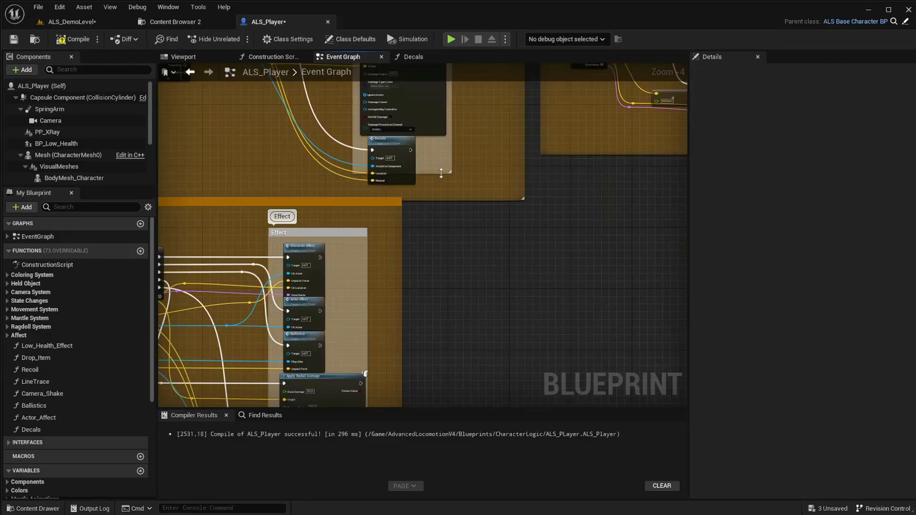
- Enlarge the comment around Decals and move the Rifle comment group down
drag(441, 173, 440, 182)
drag(379, 206, 379, 225)
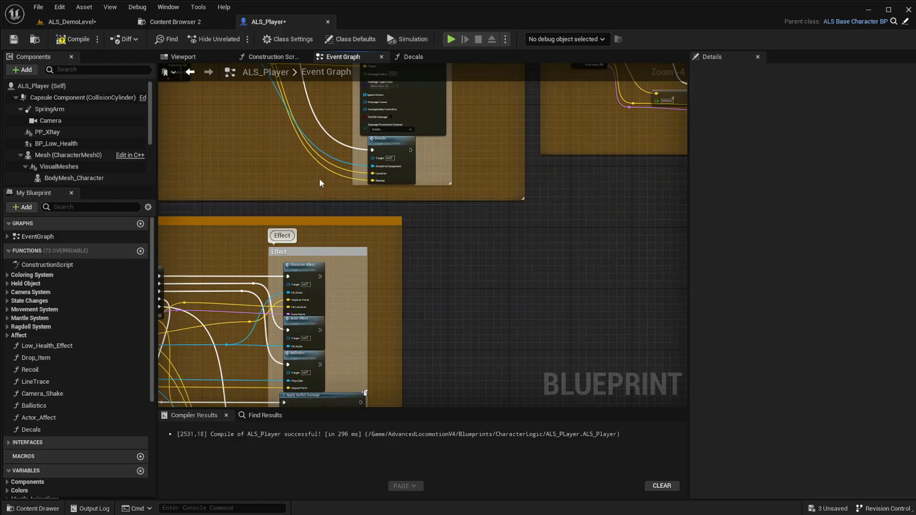
scroll(657, 207, down, 2)
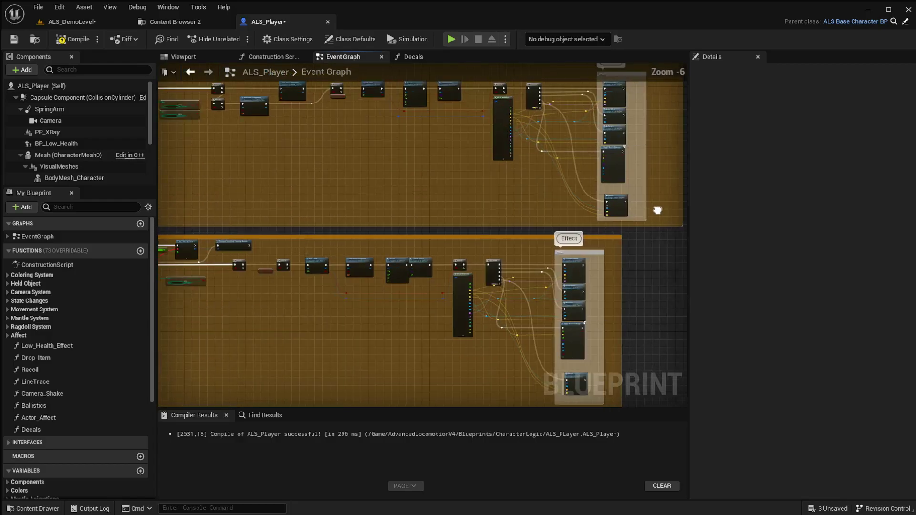
- Save ALS_Player and go back to the ALS_DemoLevel editor with a wide camera view
click(13, 39)
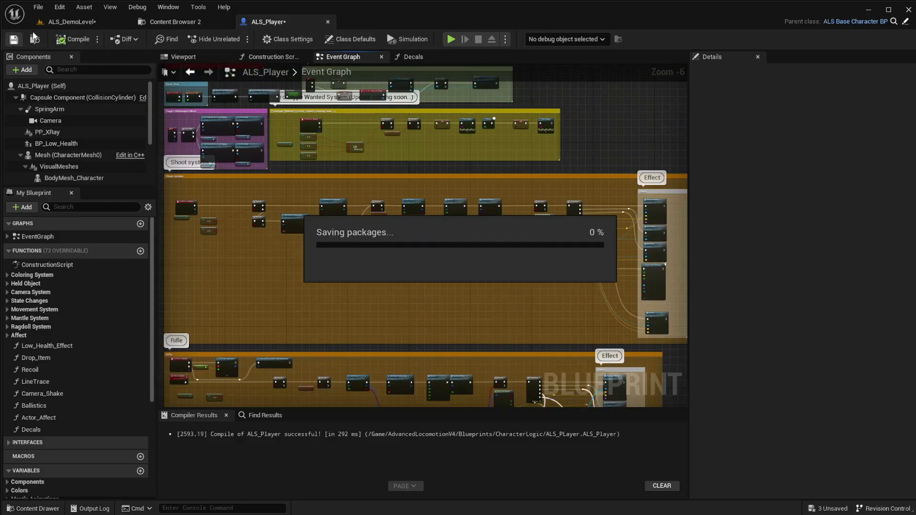
click(72, 22)
right_drag(435, 212, 450, 210)
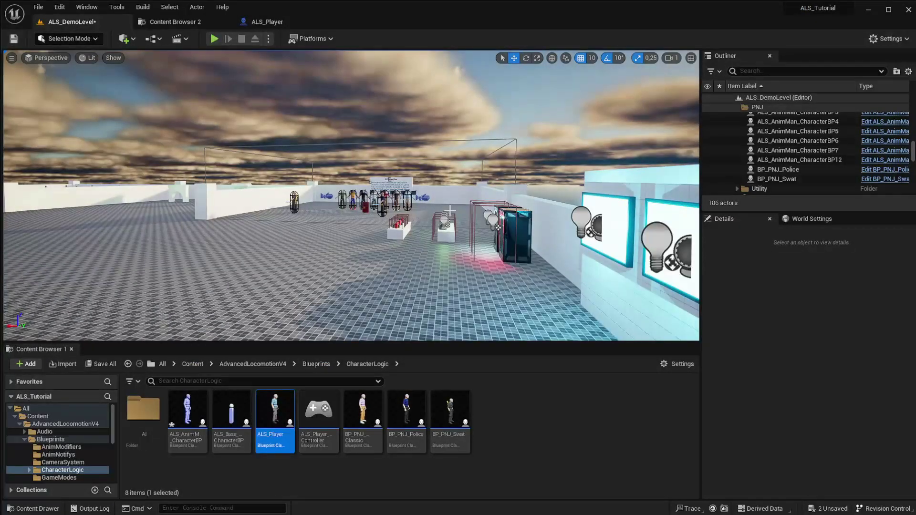
- Start play-testing with Alt+P and pick Pistol 1H from the overlay state menu
key(alt+p)
key(x)
key(q)
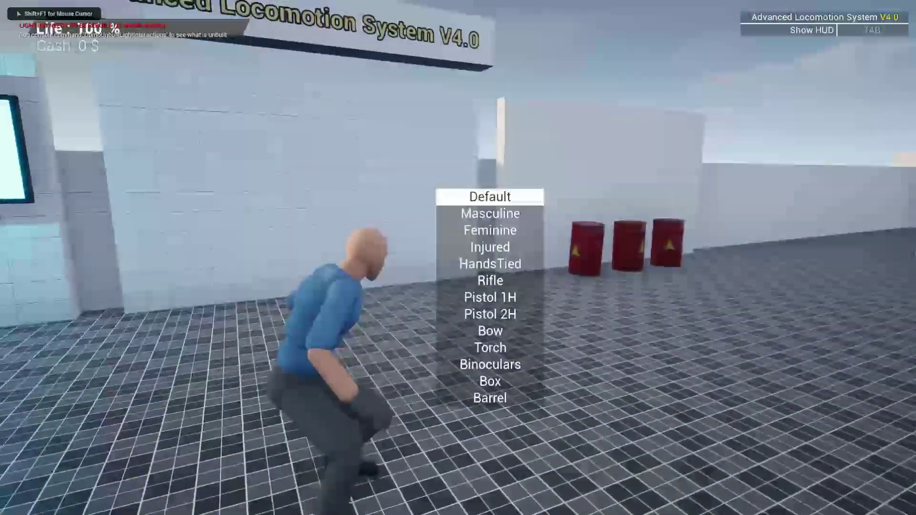
scroll(458, 258, down, 7)
scroll(457, 258, up, 1)
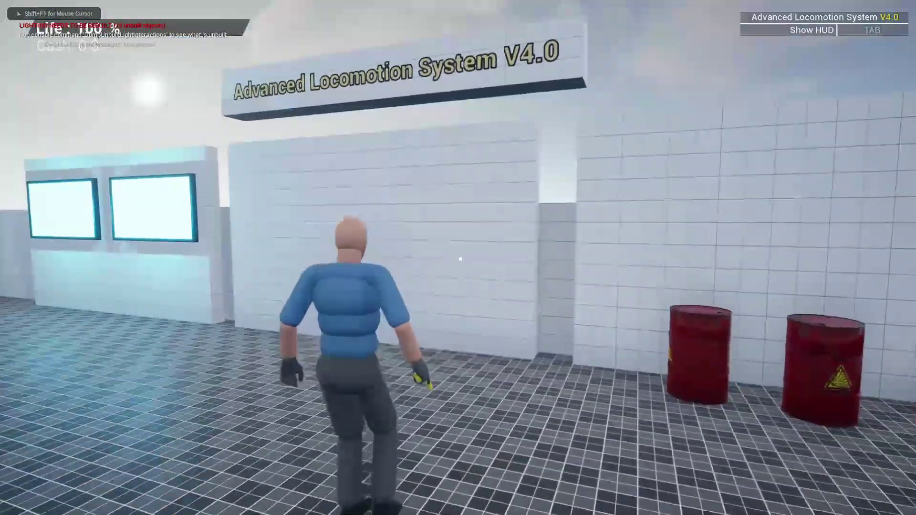
key(q)
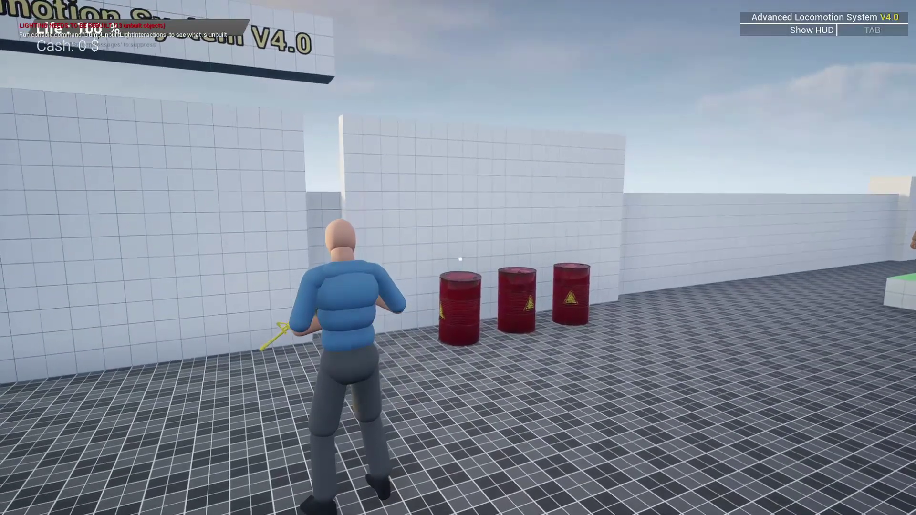
- Run toward the barrels, aim the pistol and fire along the long white wall
key(w)
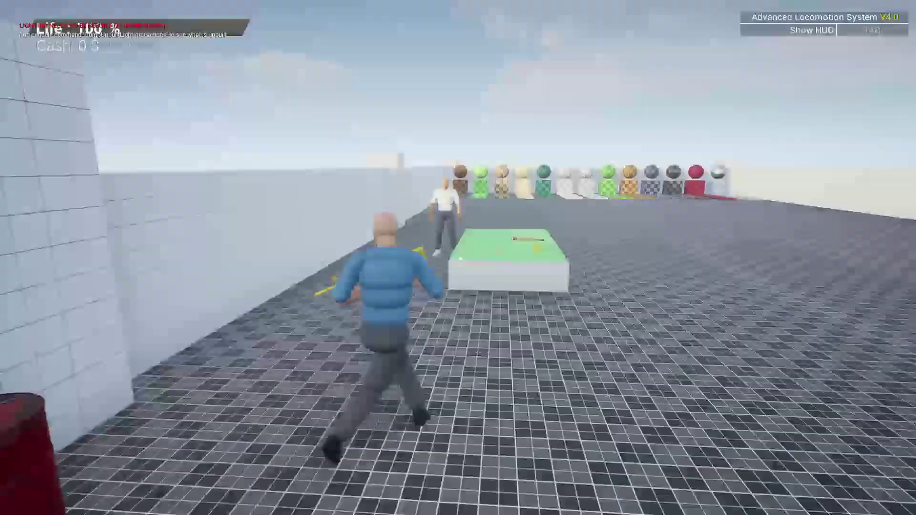
right_click(460, 259)
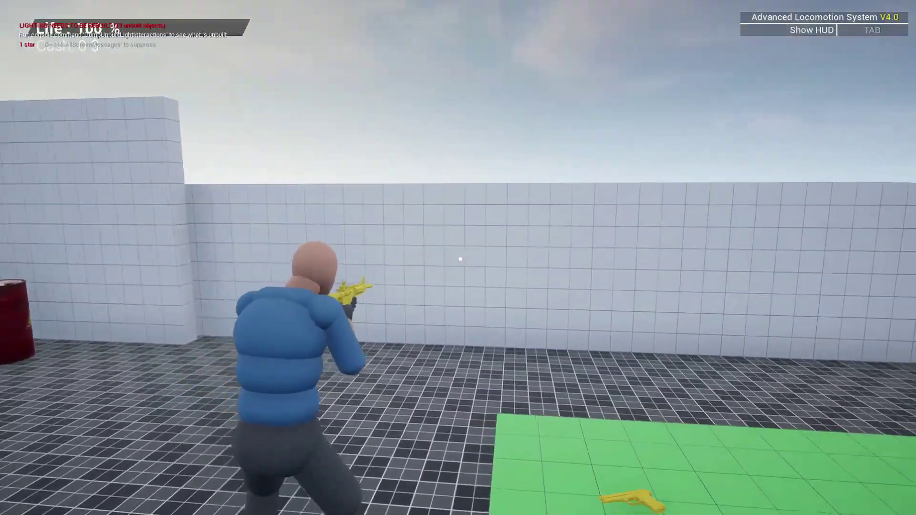
click(459, 259)
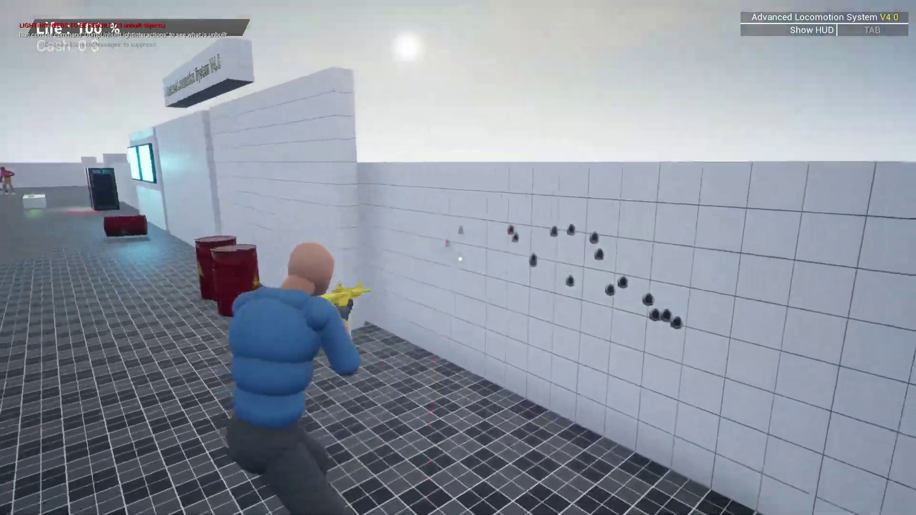
click(459, 259)
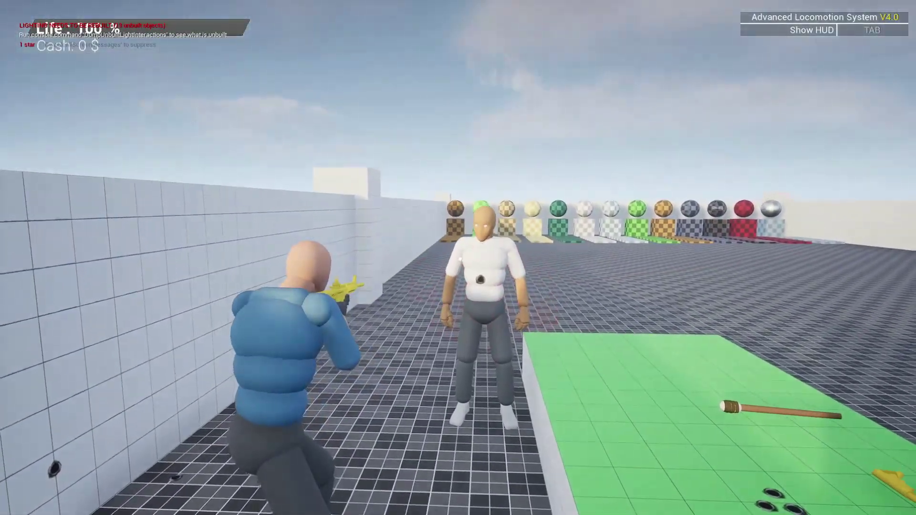
- Move past the dummy and bullet-marked wall toward the green platform and shoot holes into it
key(w)
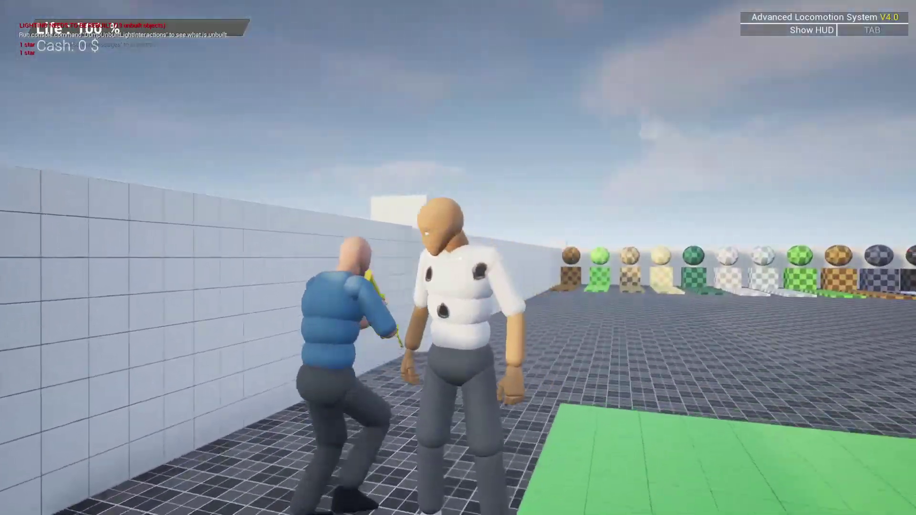
key(1)
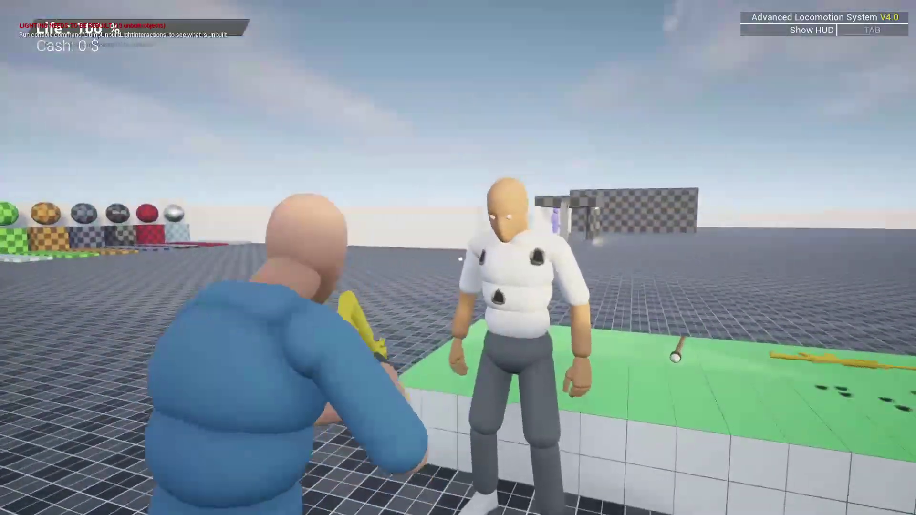
key(w)
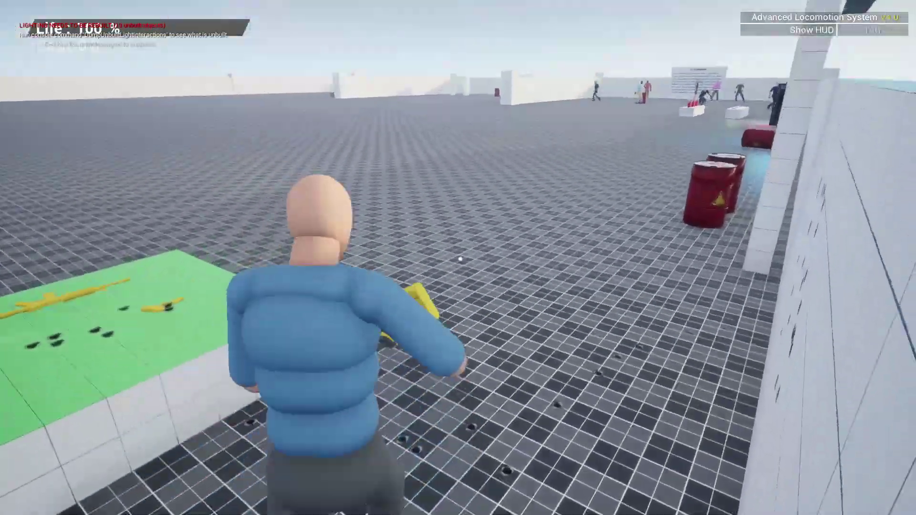
key(w)
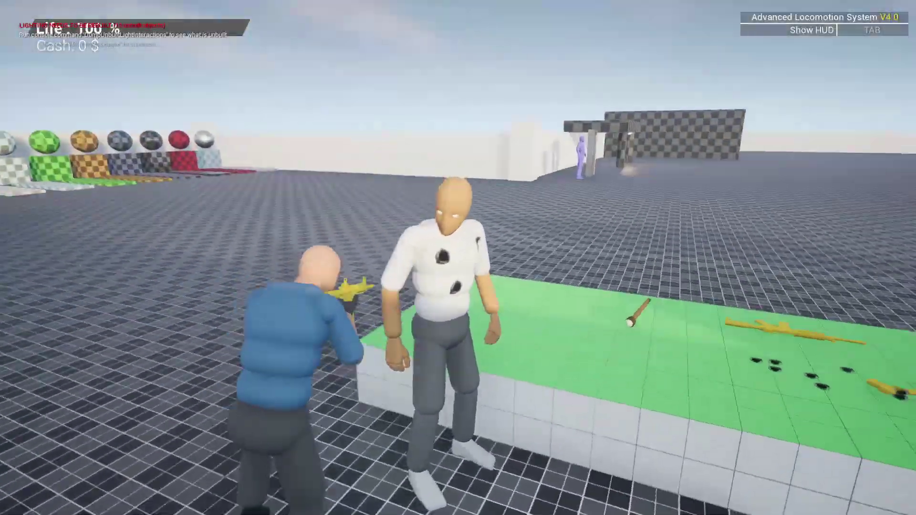
key(w)
key(w)
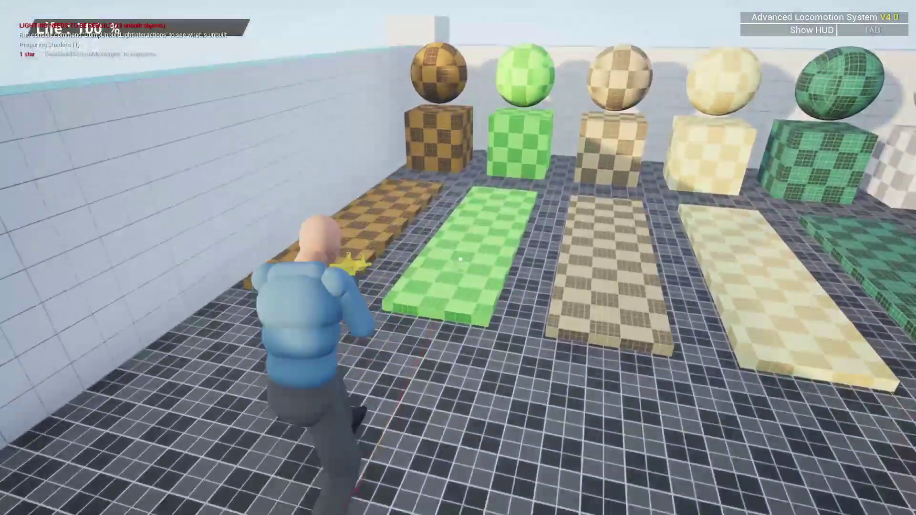
click(460, 259)
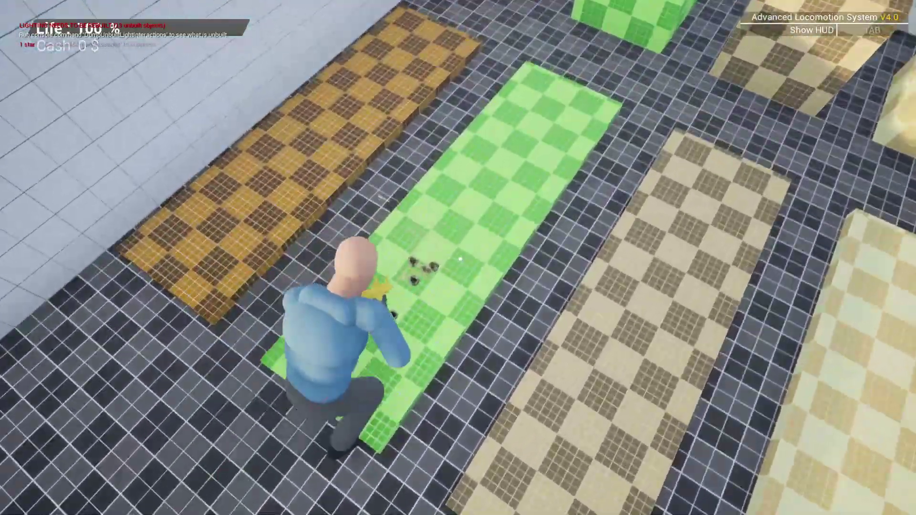